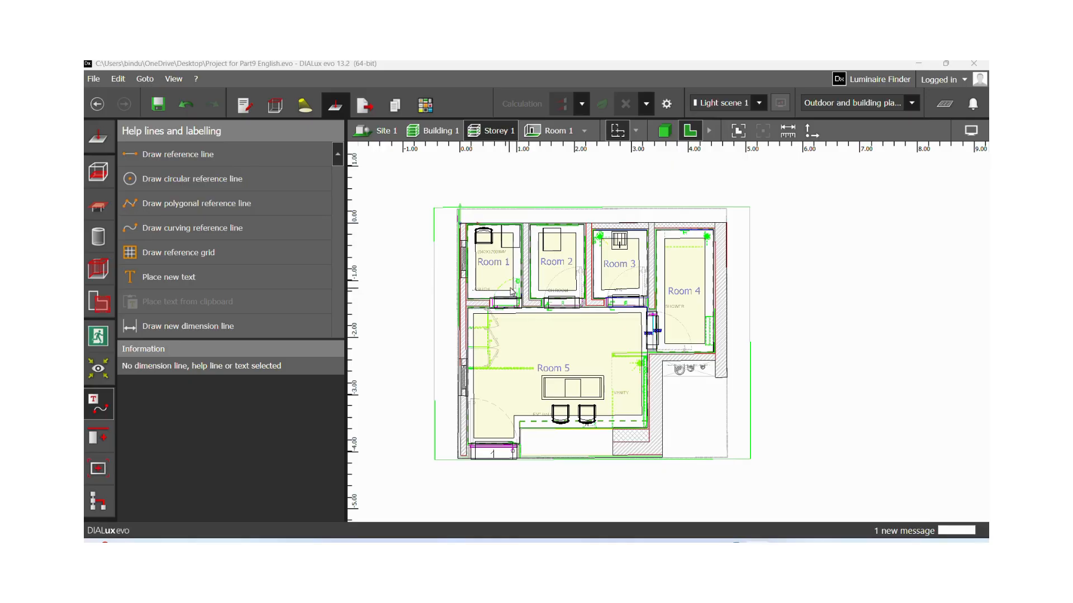
Inspect the storey model in 3D and return to the floor plan
scroll(523, 303, "up", 3)
scroll(545, 299, "down", 1)
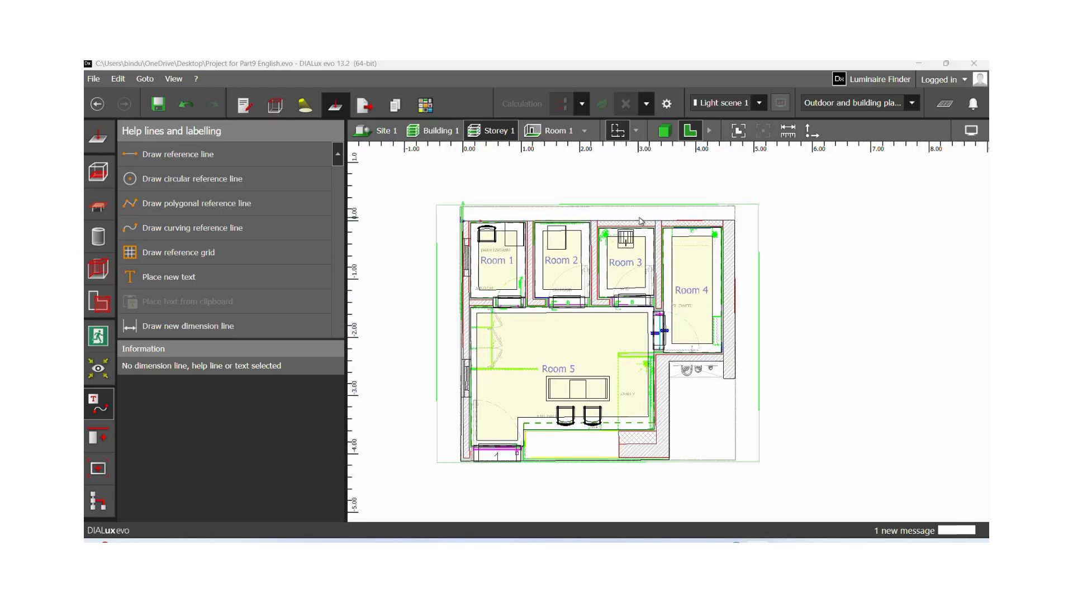
left_click(664, 135)
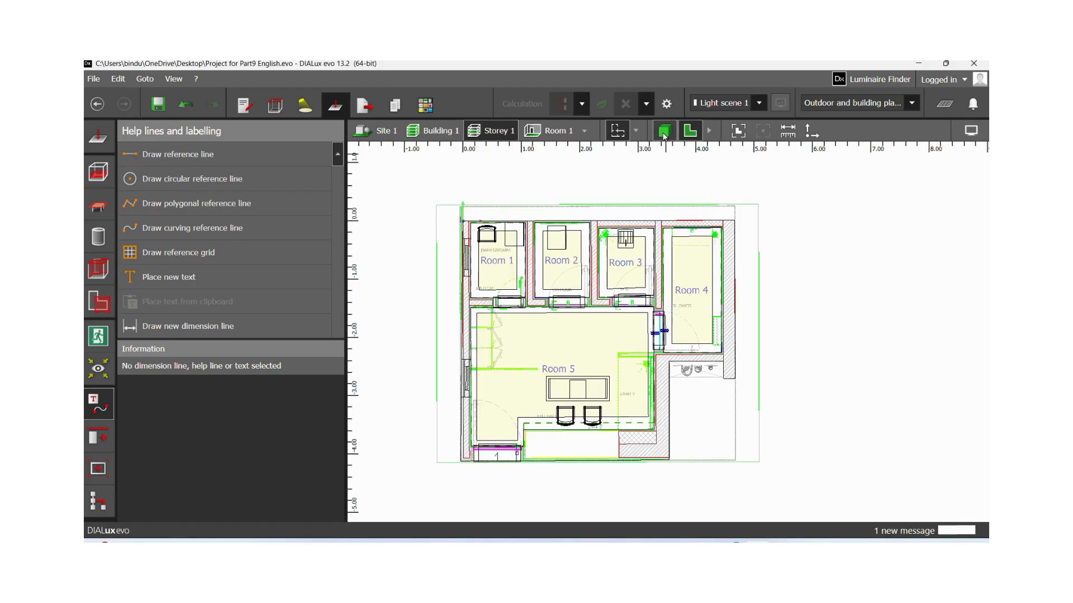
left_click_drag(616, 339, 520, 362)
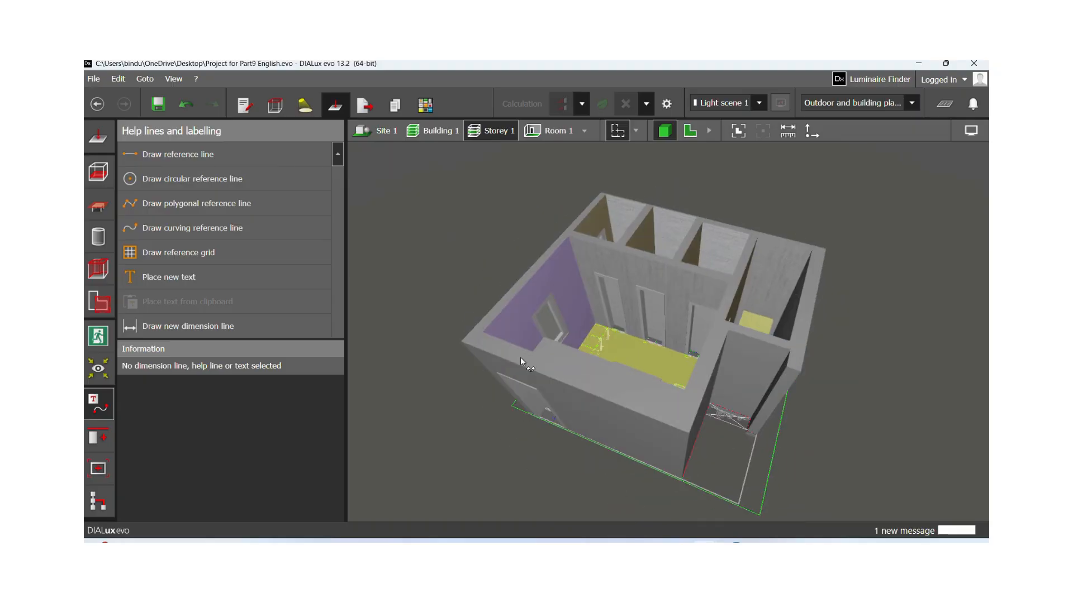
left_click(690, 132)
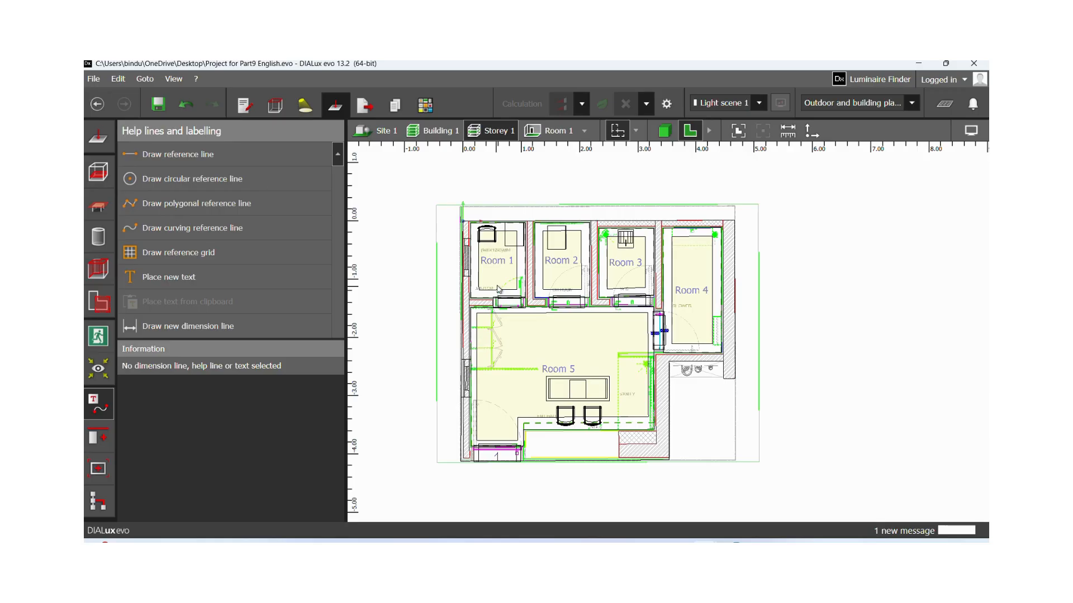
Switch to luminaire planning, check the list of recently used luminaires and bring up the brand selection
left_click(304, 105)
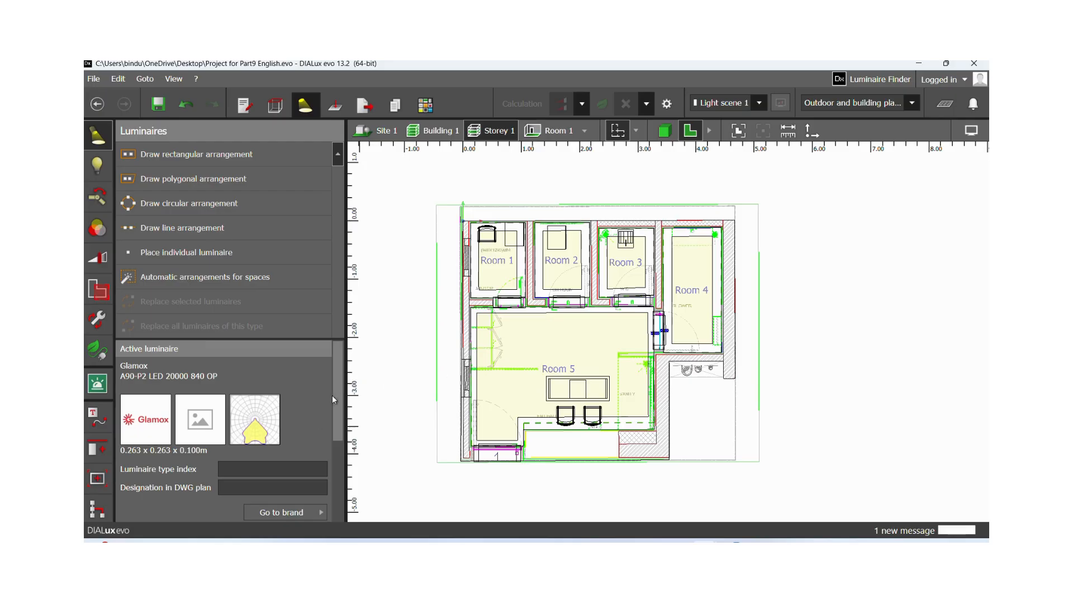
scroll(282, 429, "down", 4)
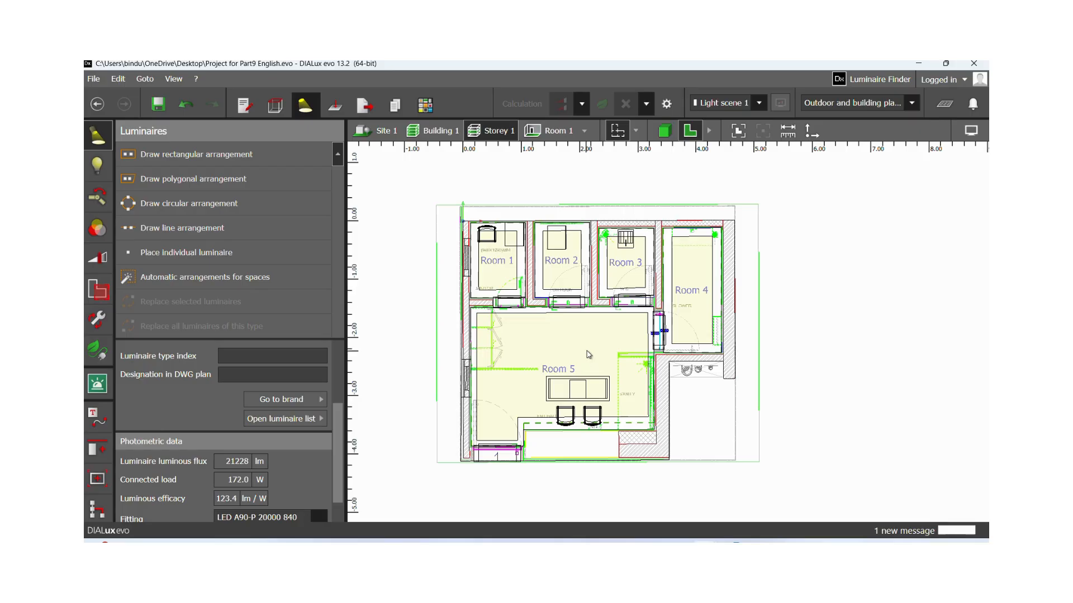
left_click(291, 419)
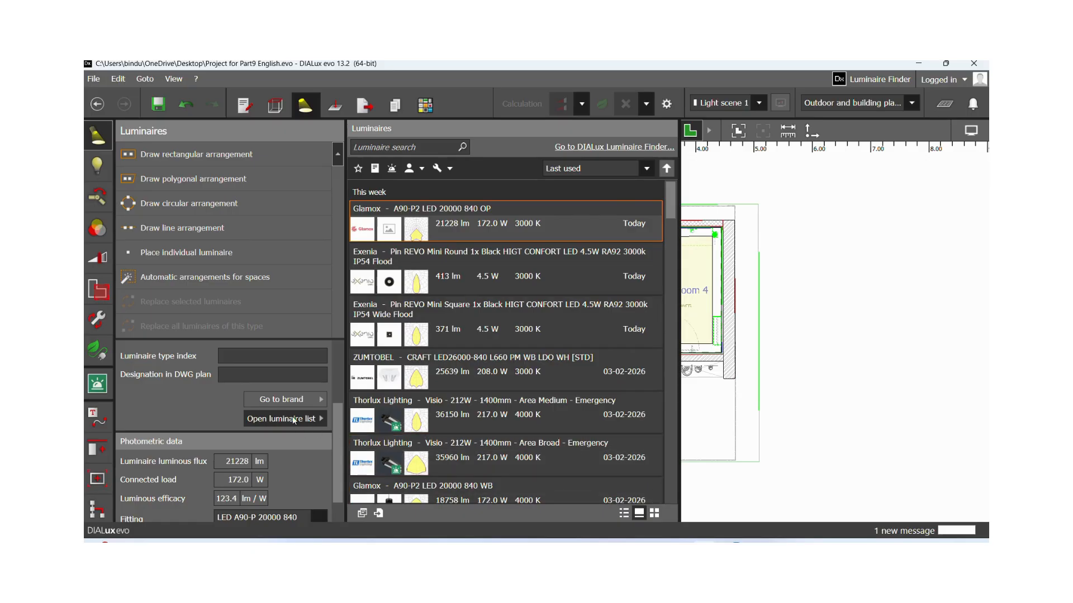
left_click(296, 400)
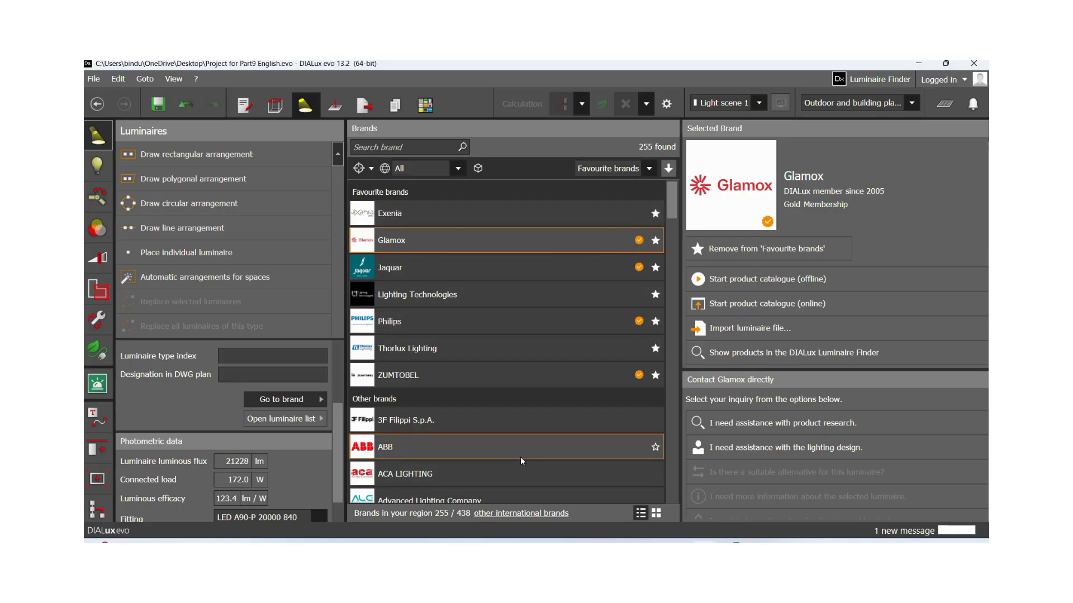
Look through the favourite brands one by one, from Exenia to ZUMTOBEL
left_click(504, 214)
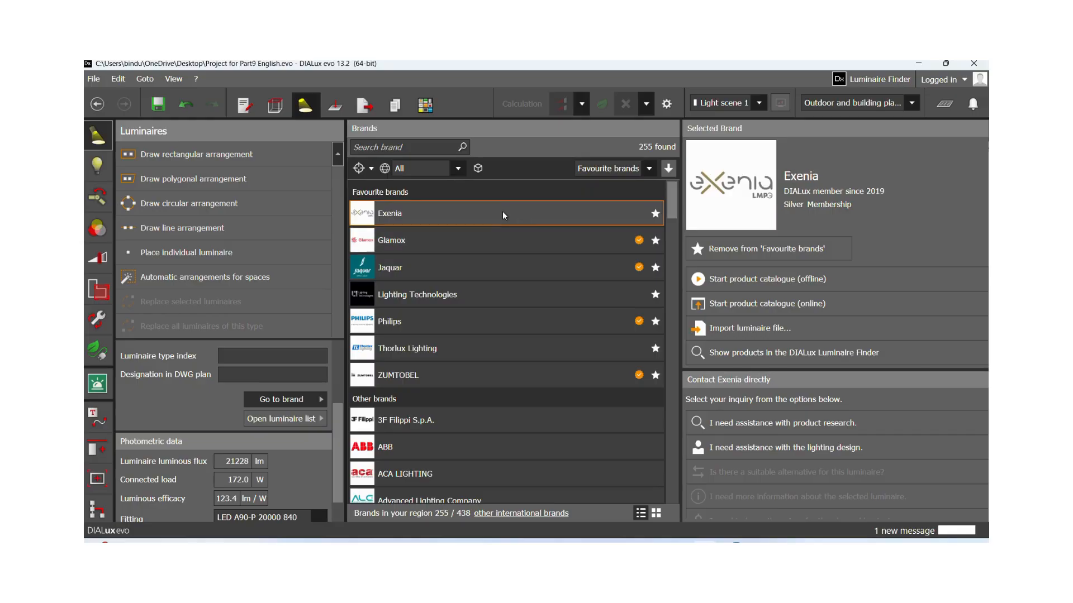
left_click(497, 241)
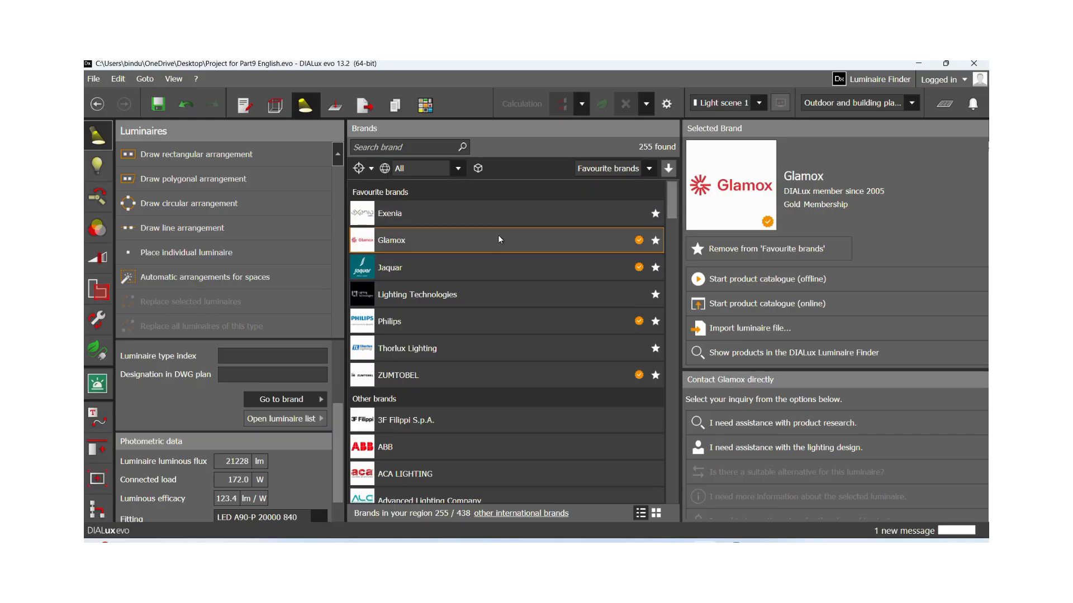
left_click(495, 270)
left_click(488, 297)
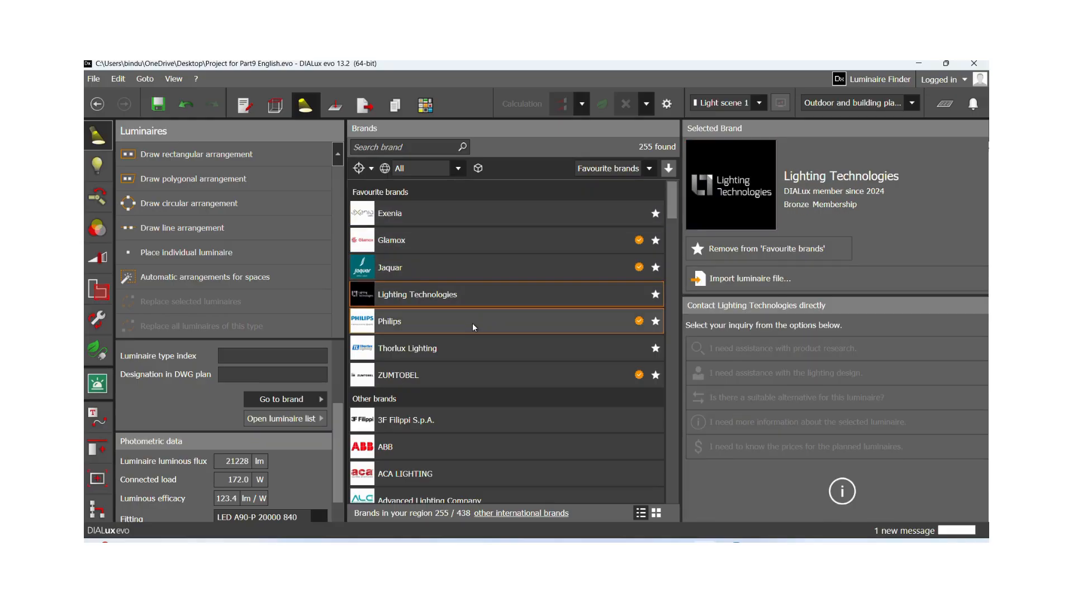
left_click(473, 324)
left_click(469, 353)
left_click(466, 379)
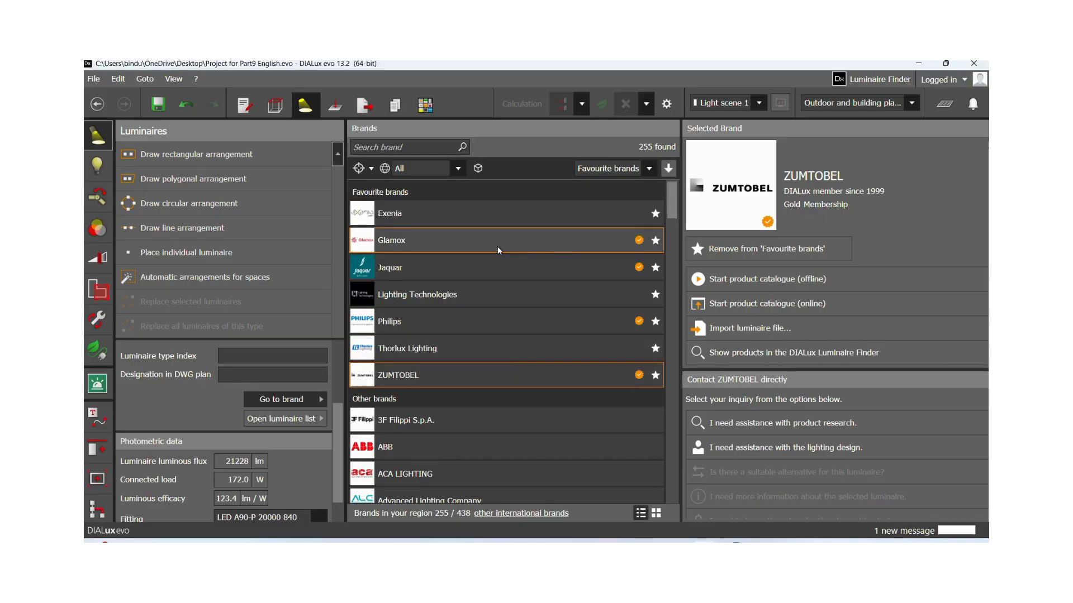
Select the Exenia brand and start both its offline and its online product catalogue
left_click(410, 218)
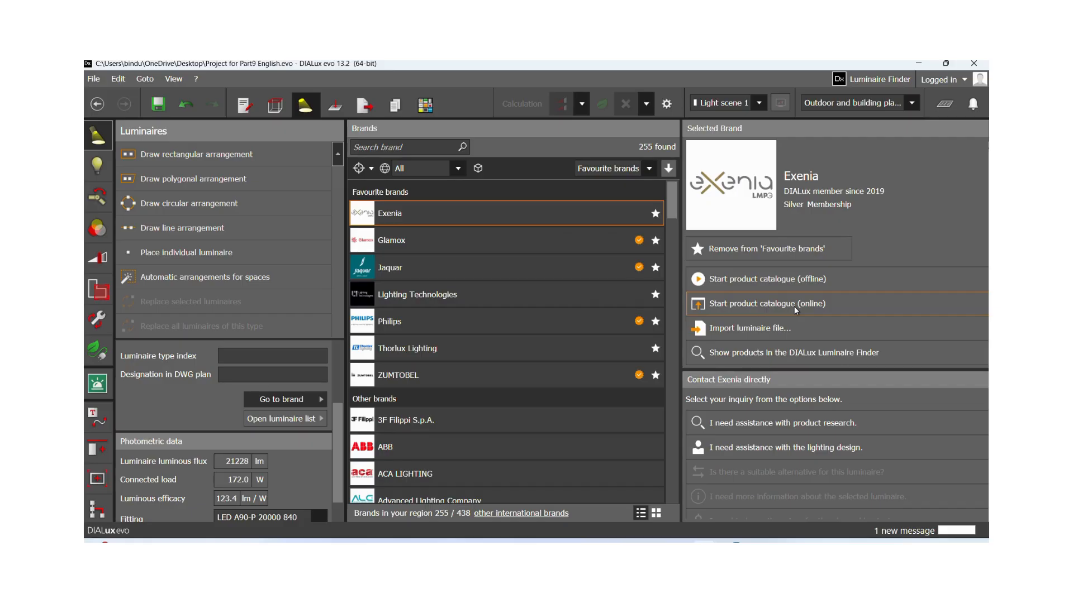
left_click(765, 285)
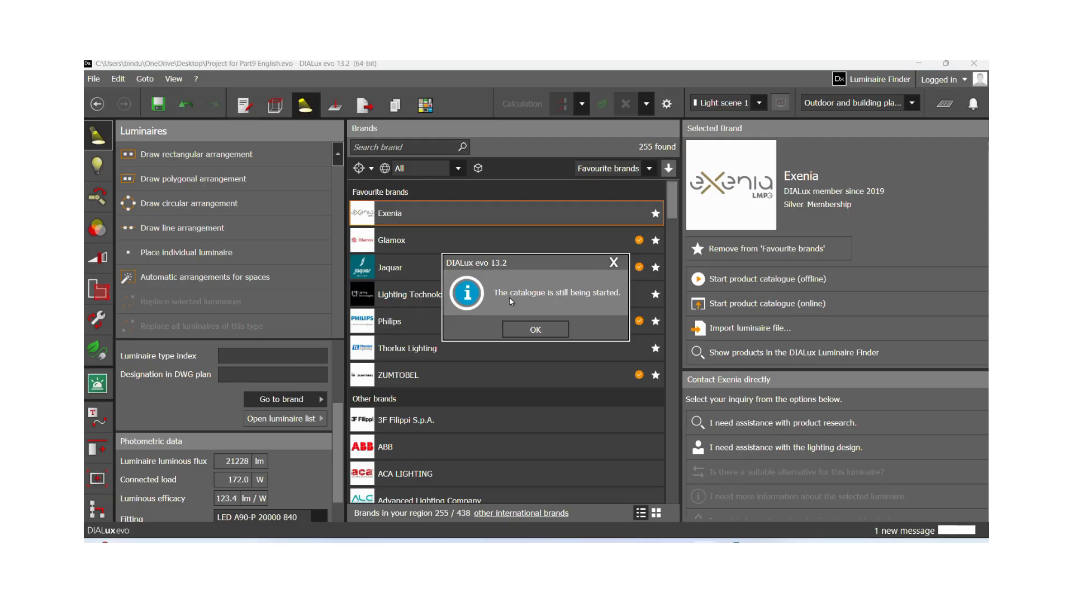
left_click(535, 331)
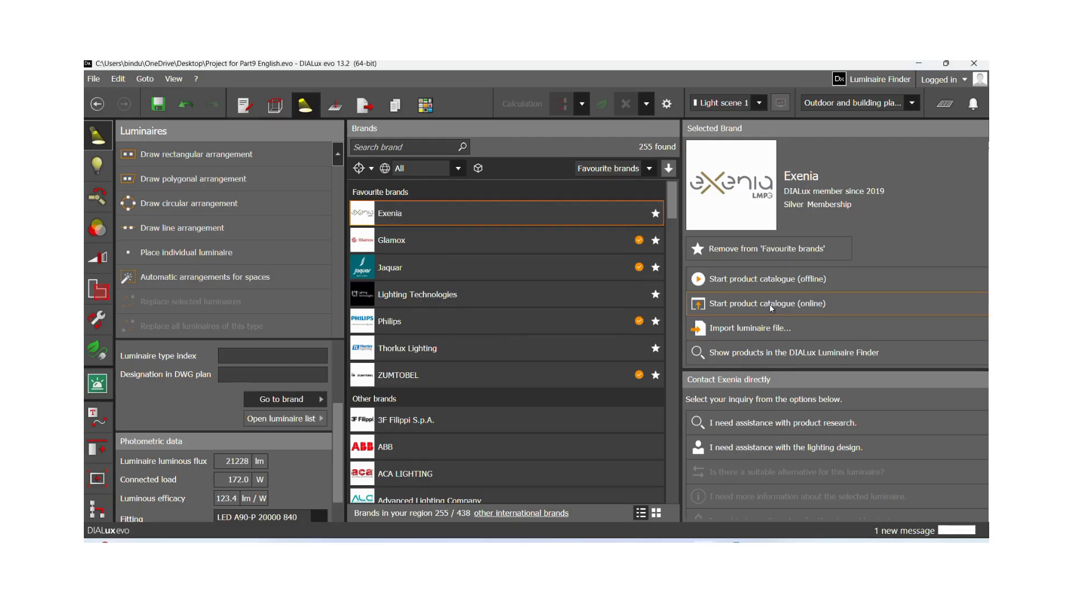
left_click(771, 305)
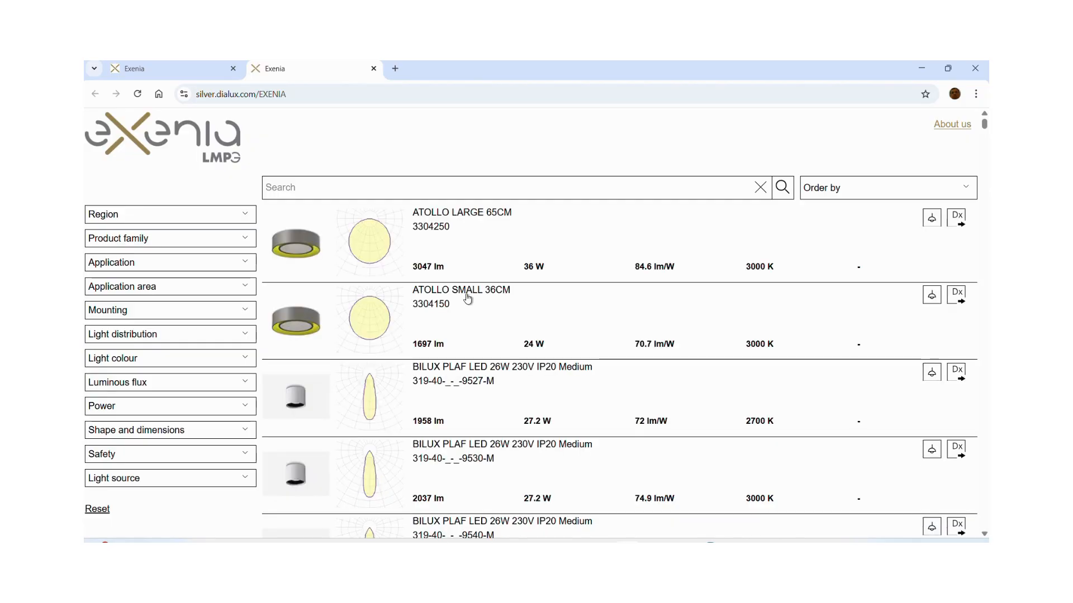
Browse the Exenia online catalogue and filter it to the ATOLLO product family
scroll(468, 299, "down", 6)
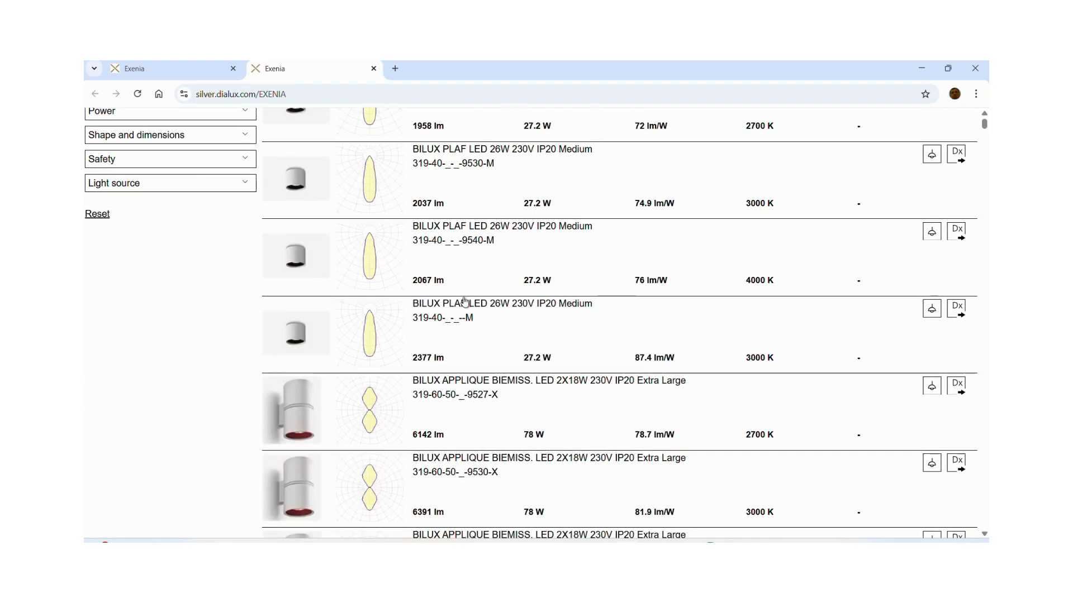
scroll(464, 303, "up", 4)
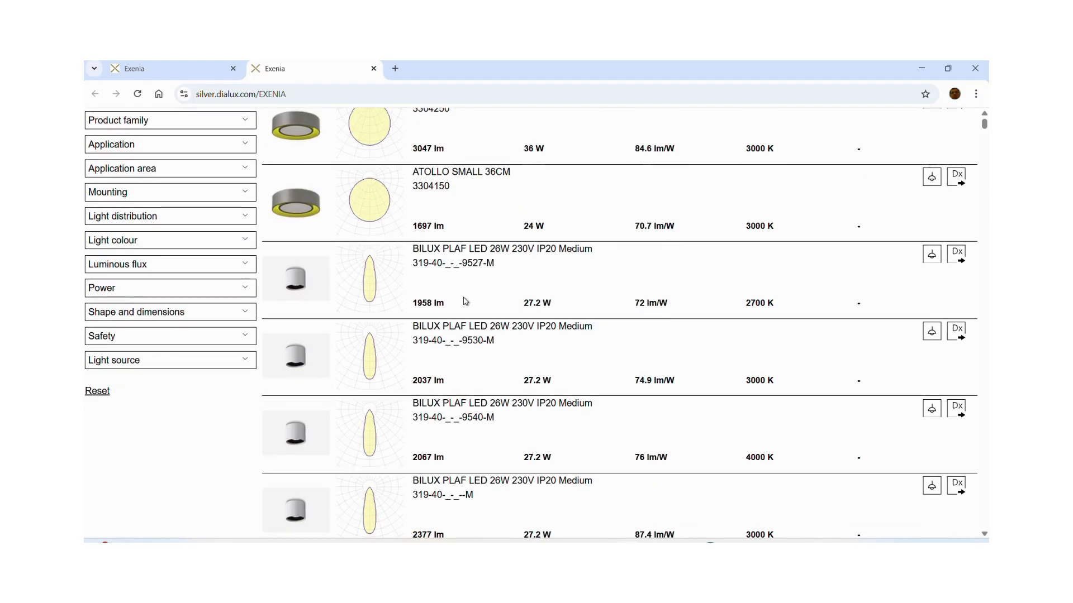
scroll(339, 467, "up", 2)
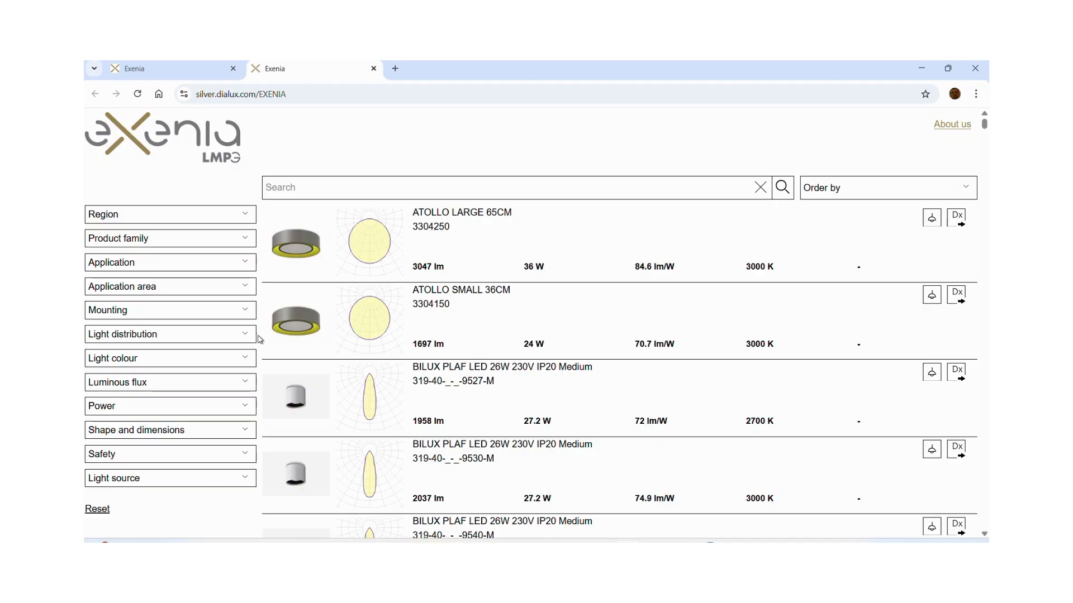
left_click(127, 244)
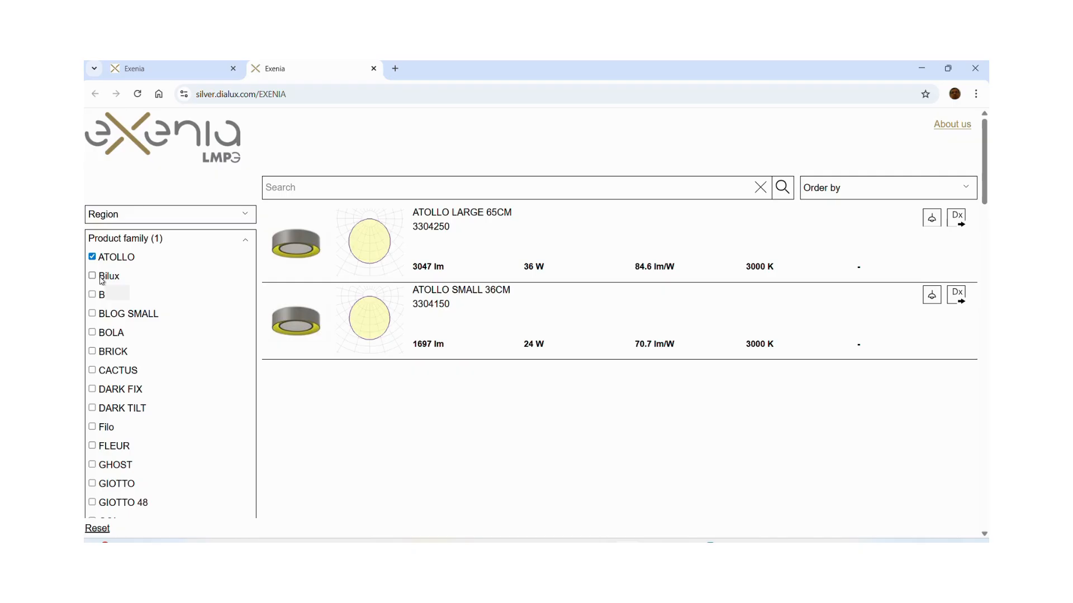
left_click(246, 215)
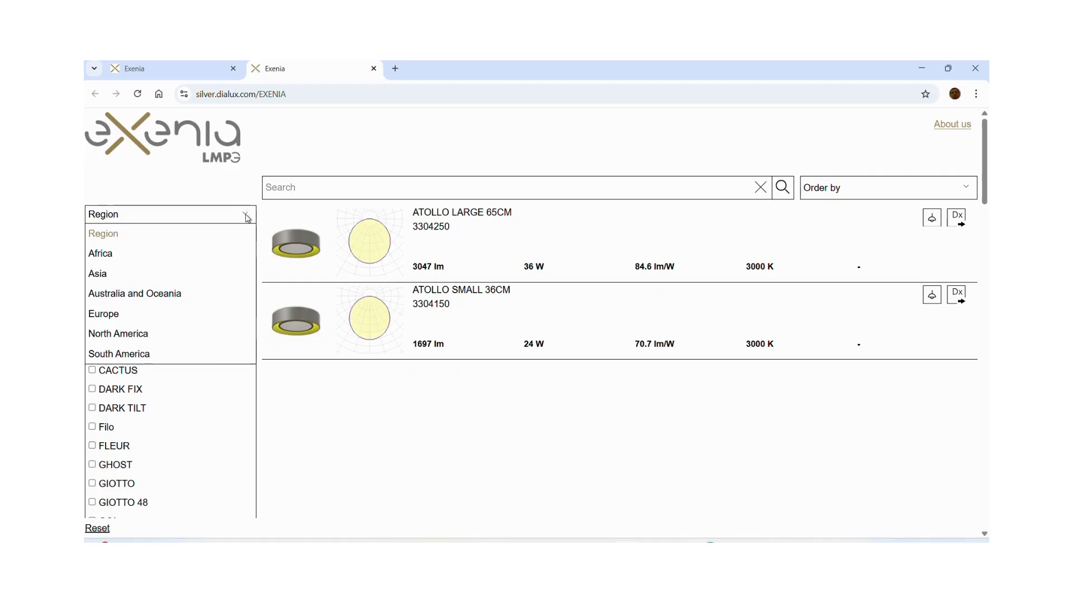
left_click(401, 461)
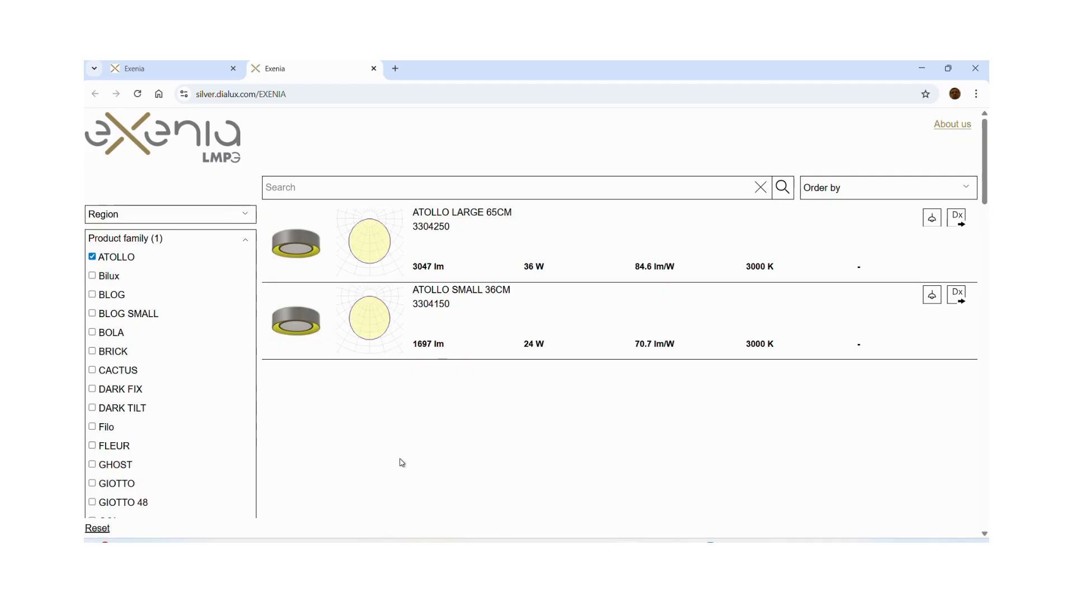
Send the ATOLLO LARGE 65CM luminaire from the Exenia catalogue to DIALux and close the online and offline catalogues
left_click(385, 249)
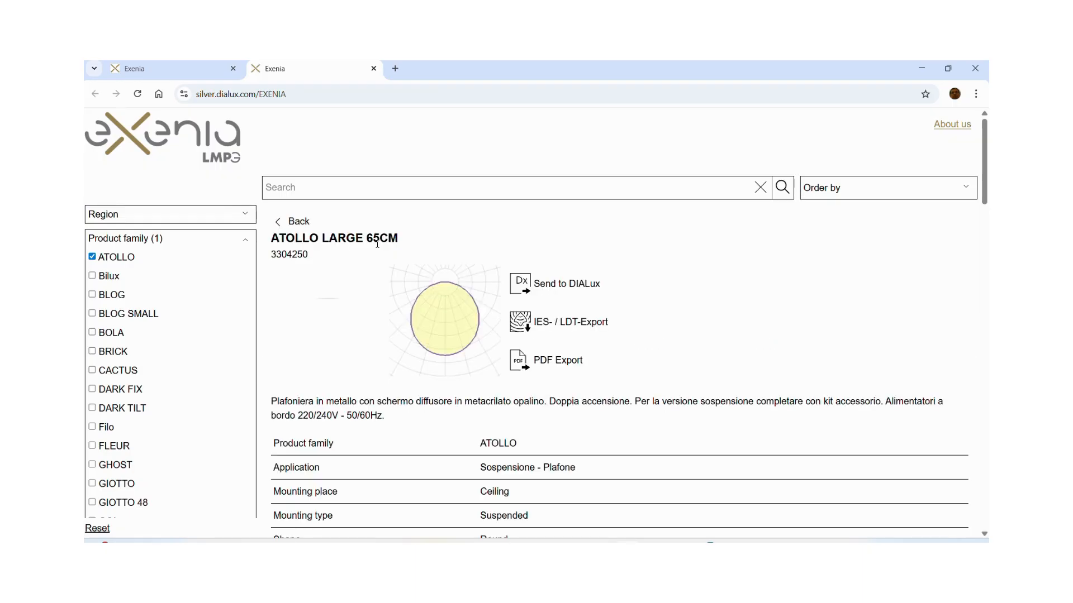
scroll(450, 332, "down", 1)
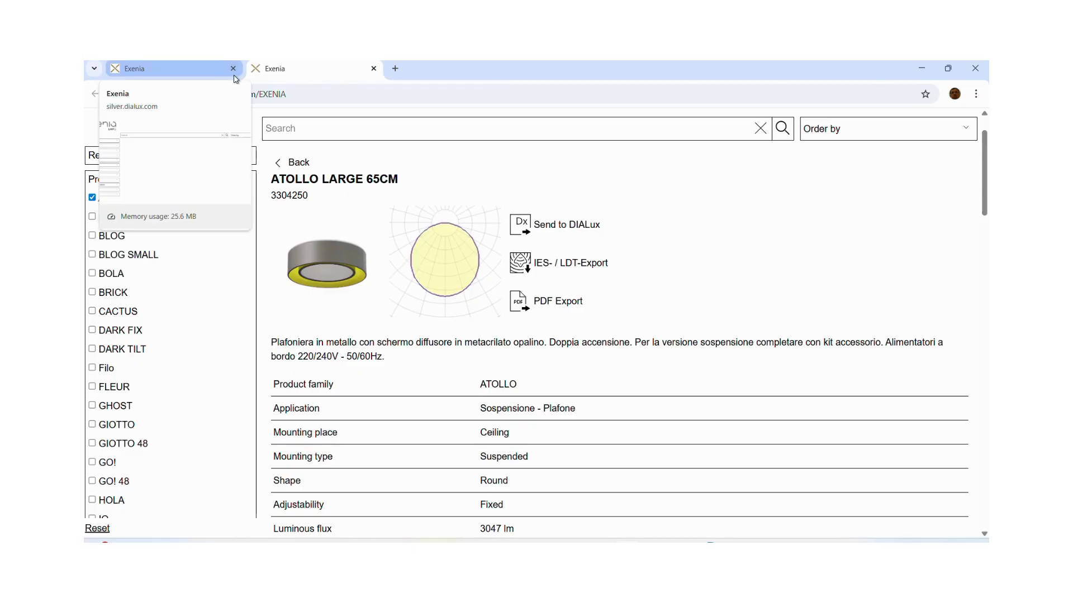
left_click(373, 69)
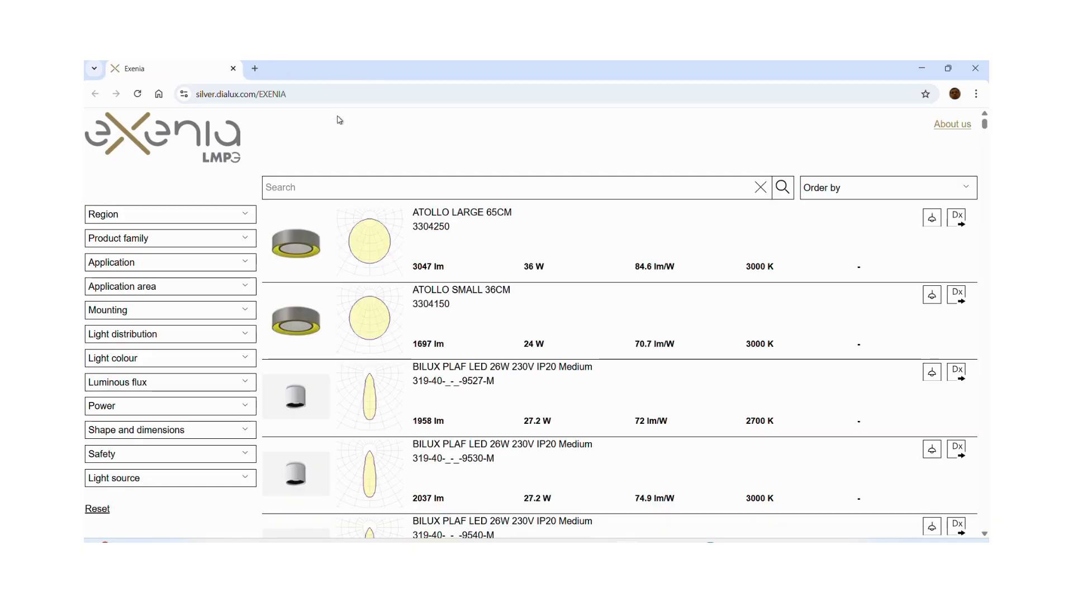
left_click(234, 69)
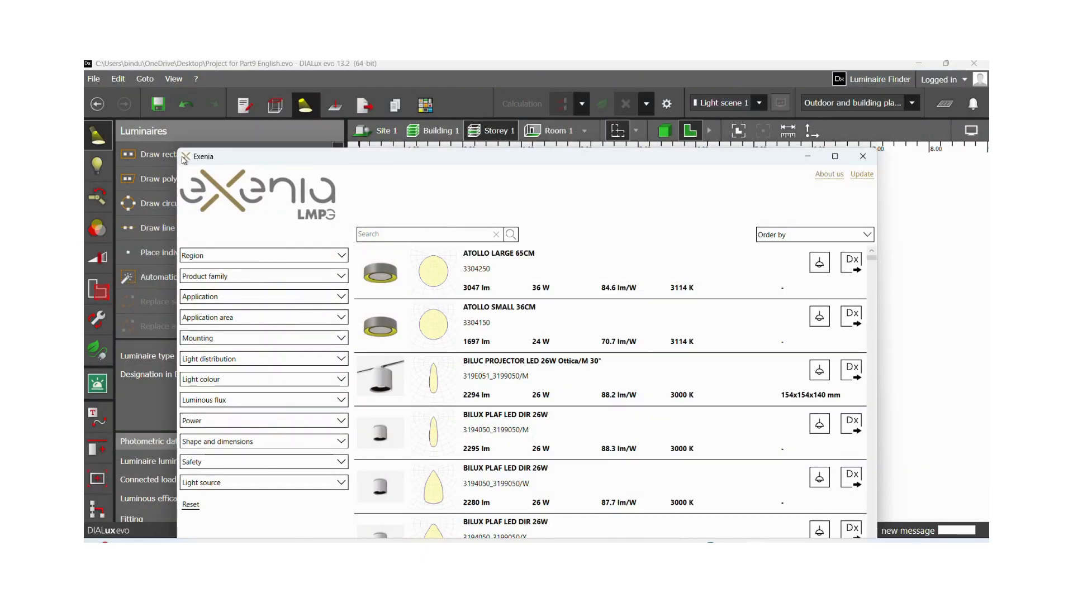
left_click(863, 156)
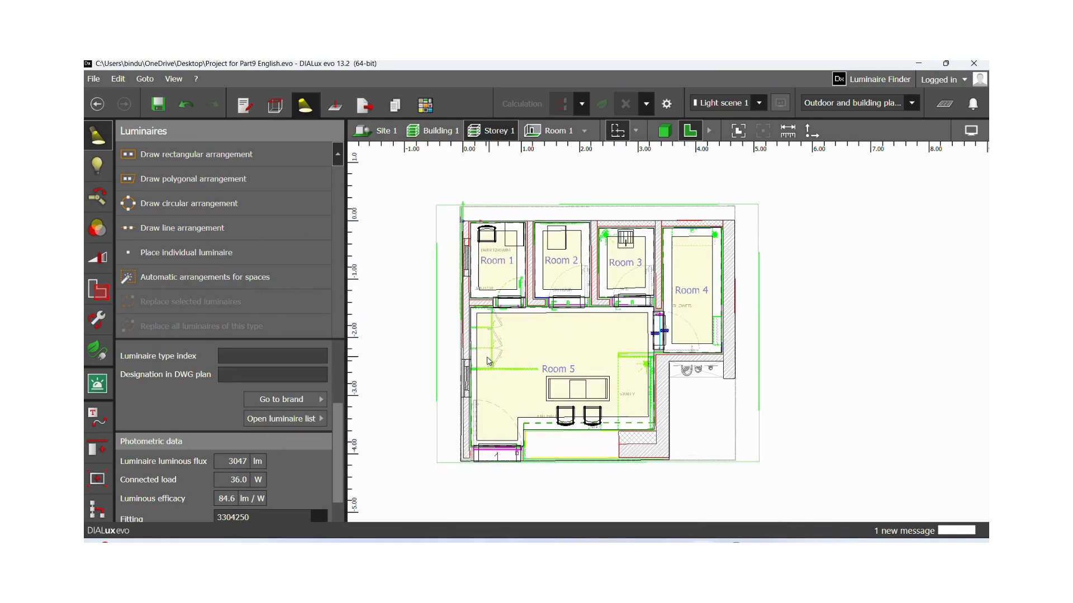
Review the ATOLLO LARGE 65CM luminaire's dimensions and photometric data and its entry among the recently used luminaires
scroll(337, 476, "down", 1)
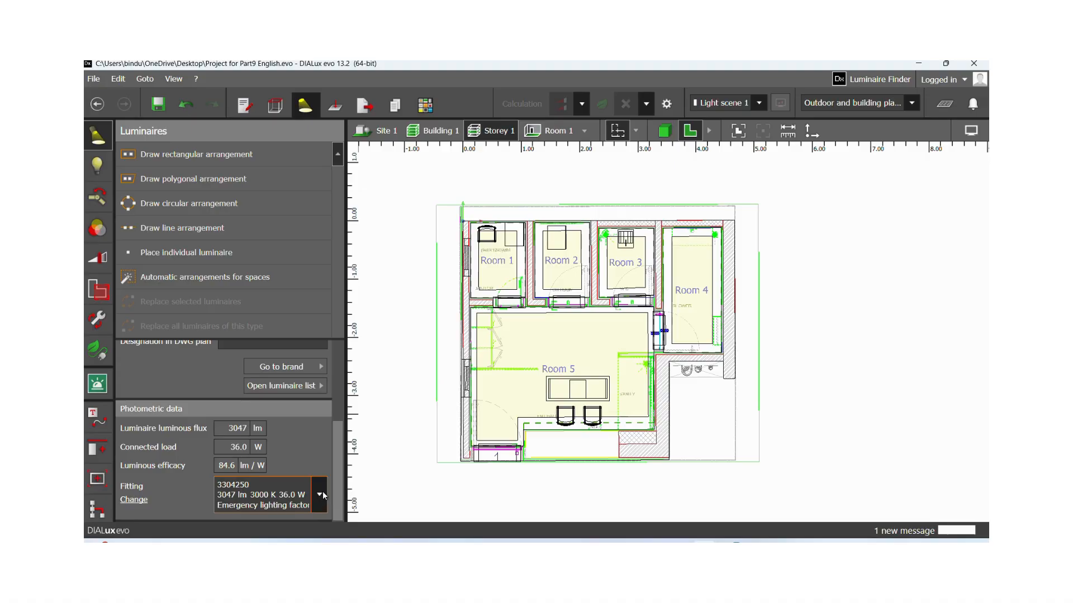
left_click(318, 387)
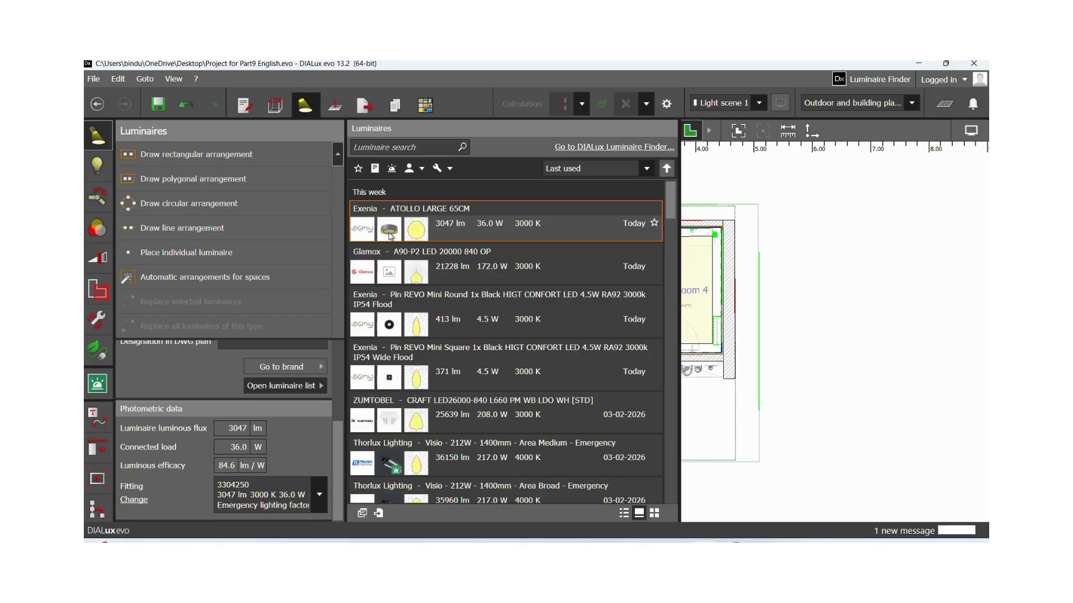
left_click_drag(338, 431, 334, 347)
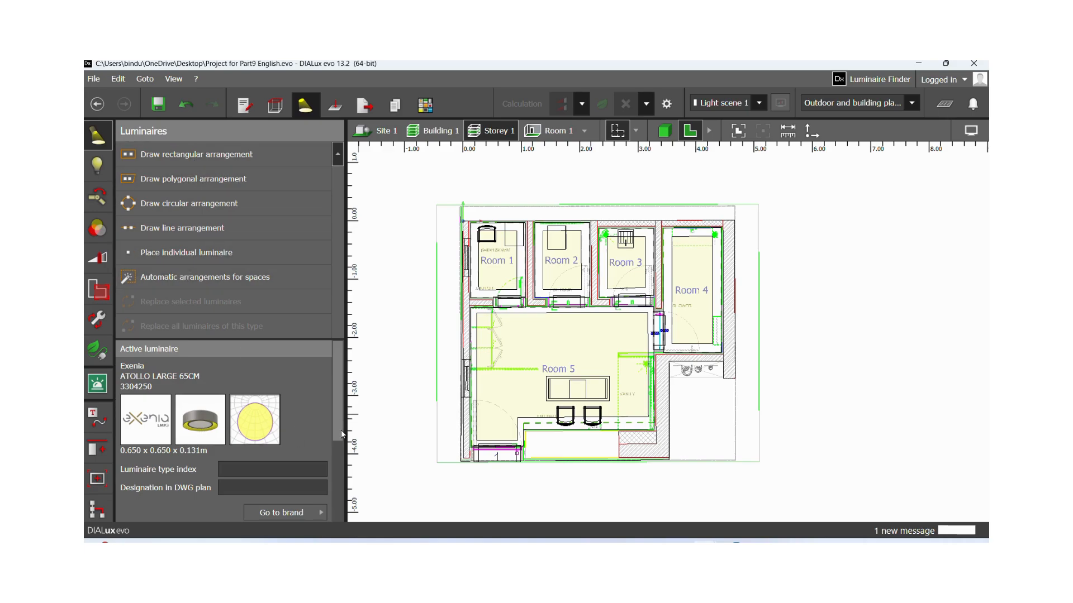
left_click_drag(341, 433, 354, 510)
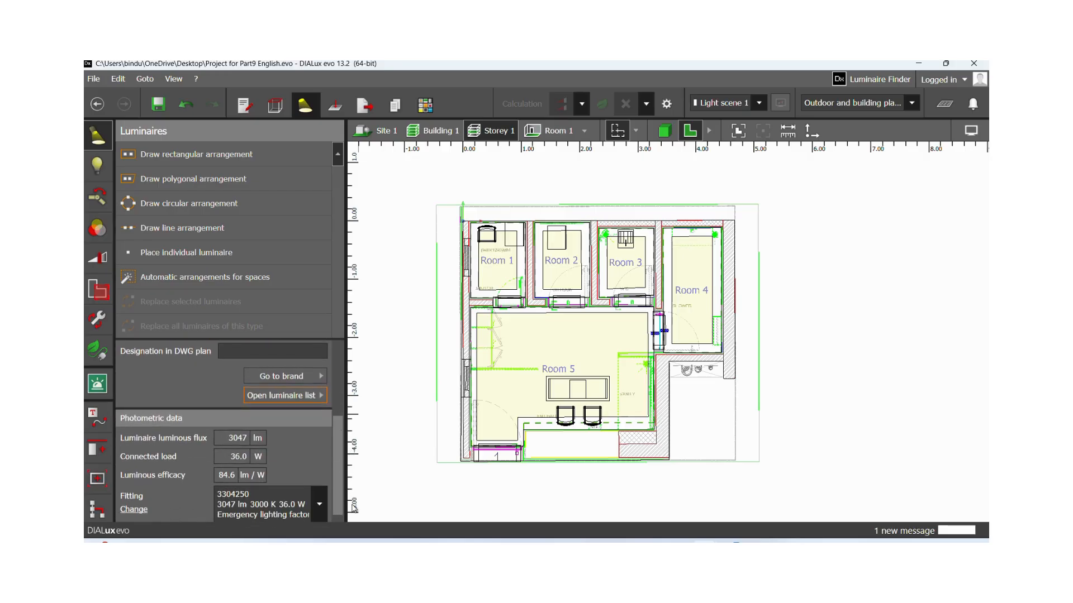
Make Exenia's Pin REVO Mini Round 1x Black 4.5W 3000k IP54 Flood the active luminaire and review its data
left_click(291, 397)
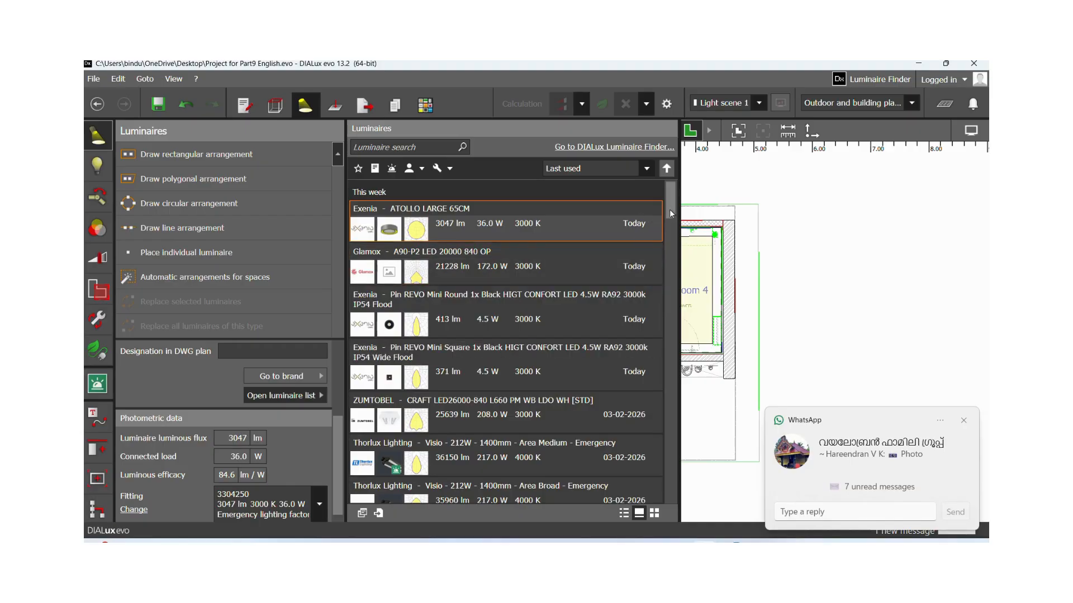
mouse_move(669, 209)
left_mouse_down()
mouse_move(668, 497)
mouse_move(672, 202)
left_mouse_up()
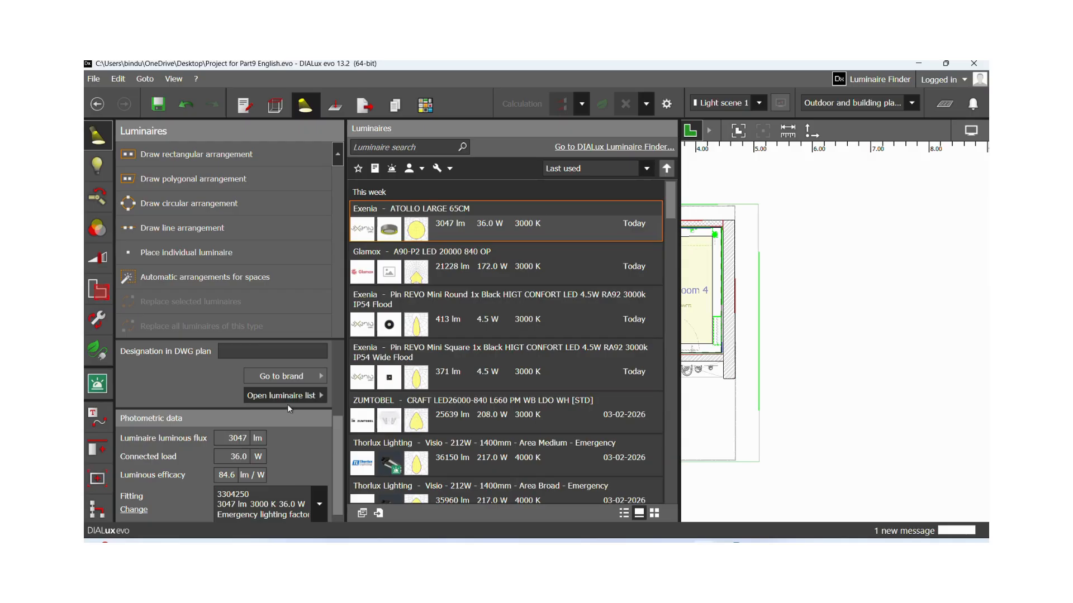
left_click(464, 321)
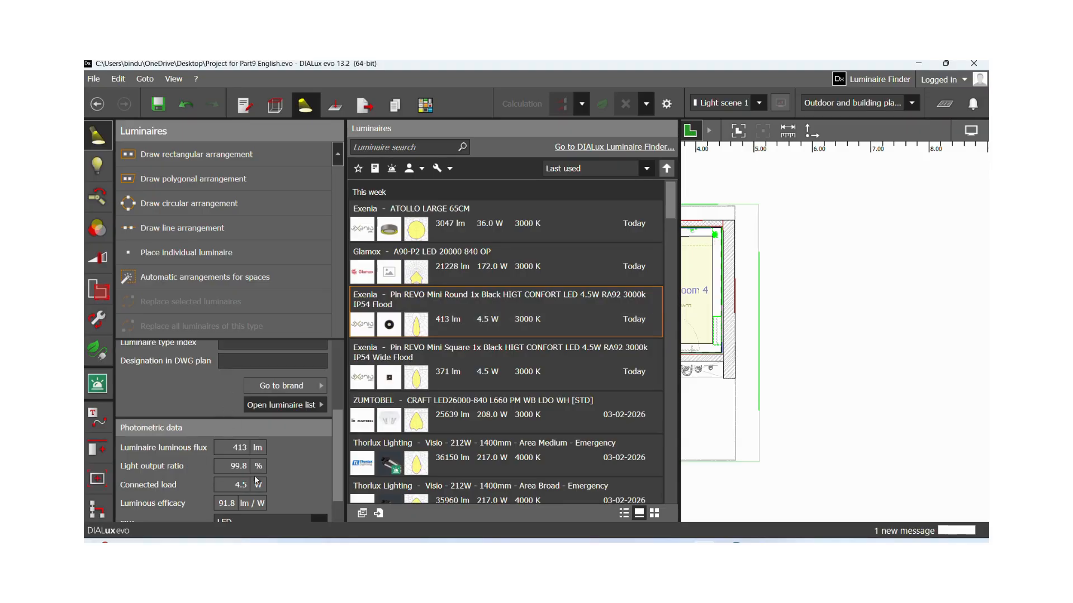
left_click_drag(342, 448, 342, 382)
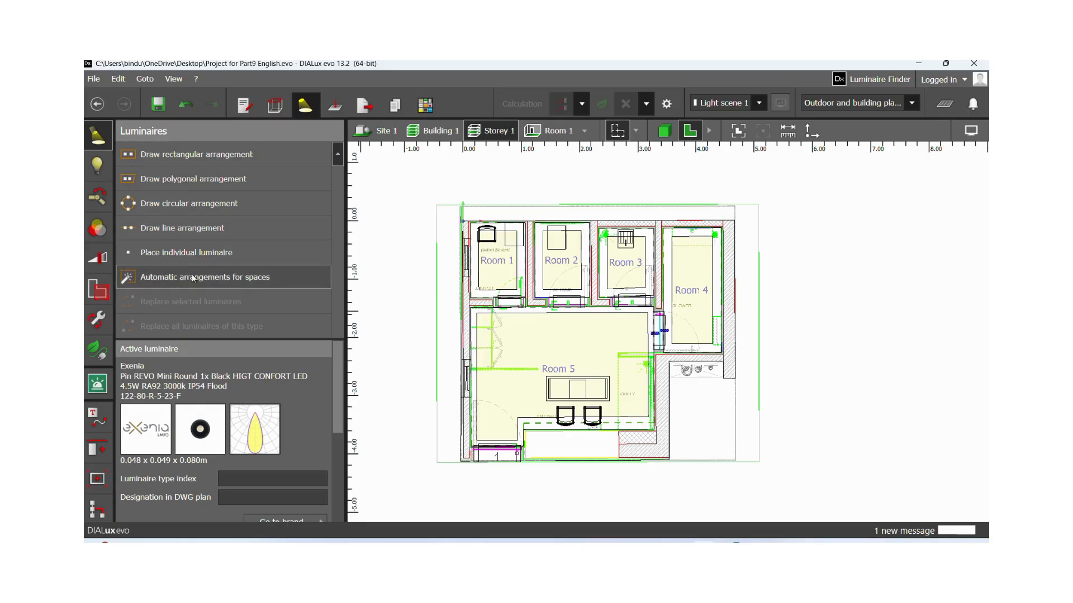
Place an individual Pin REVO Mini luminaire in the upper-left part of Room 5 and shift it slightly down and right
left_click(184, 253)
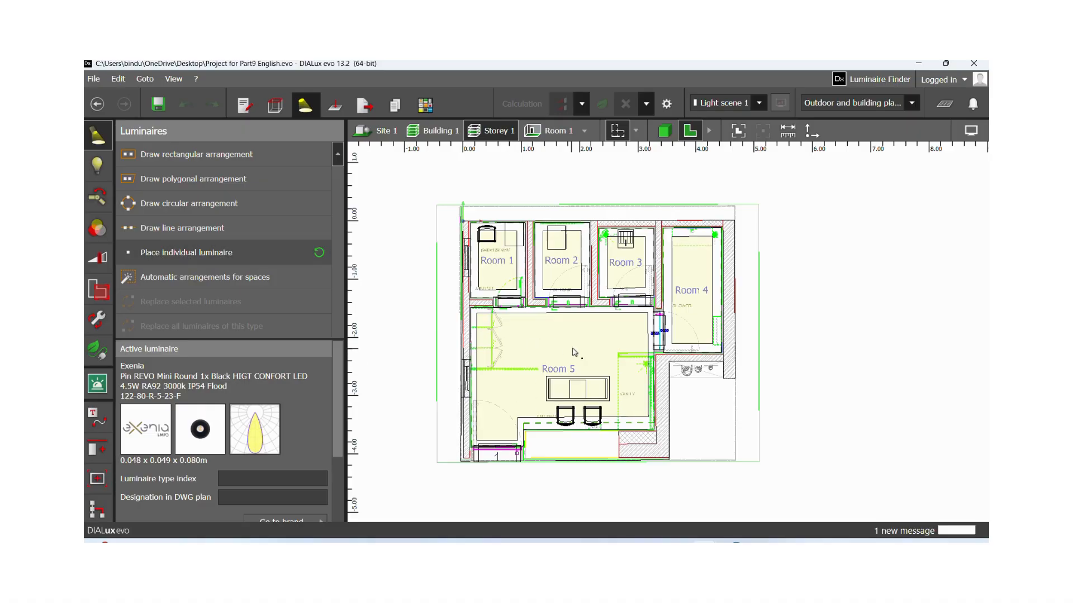
left_click(507, 335)
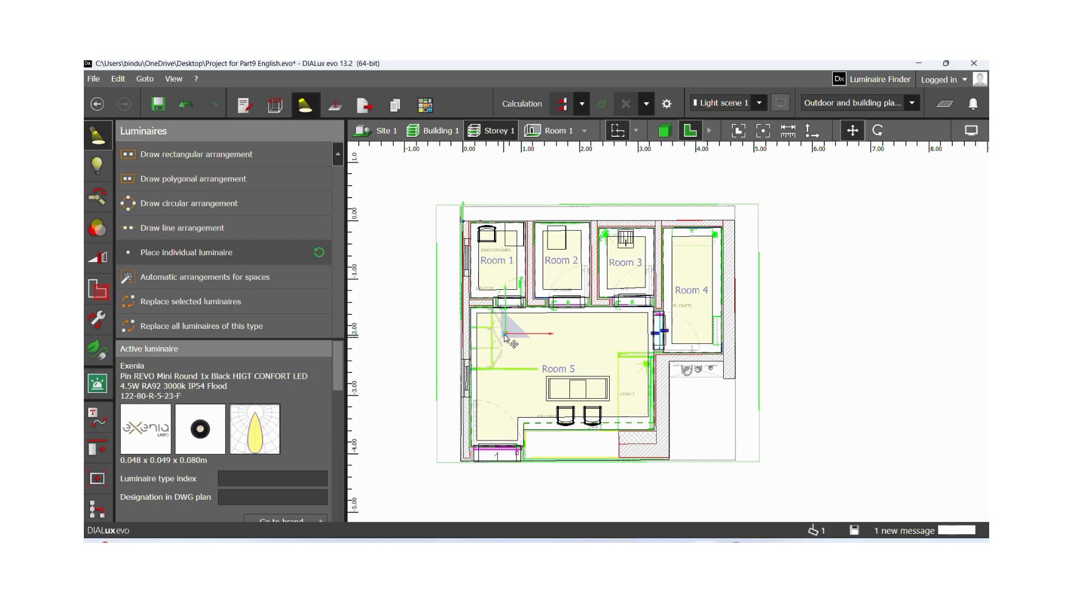
mouse_move(504, 336)
left_mouse_down()
mouse_move(561, 336)
mouse_move(511, 343)
left_mouse_up()
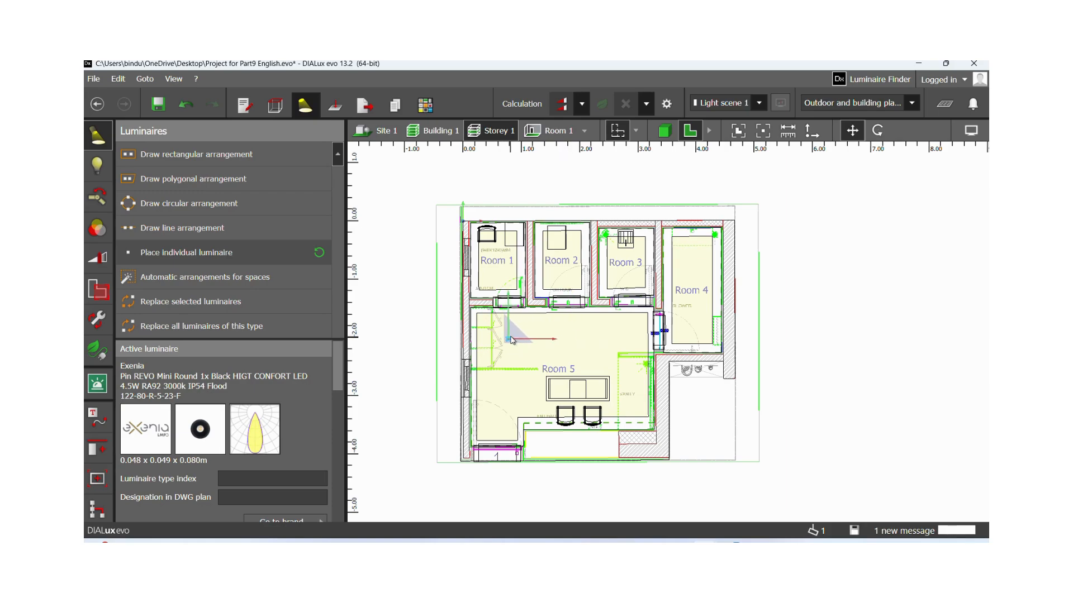
left_click(586, 340)
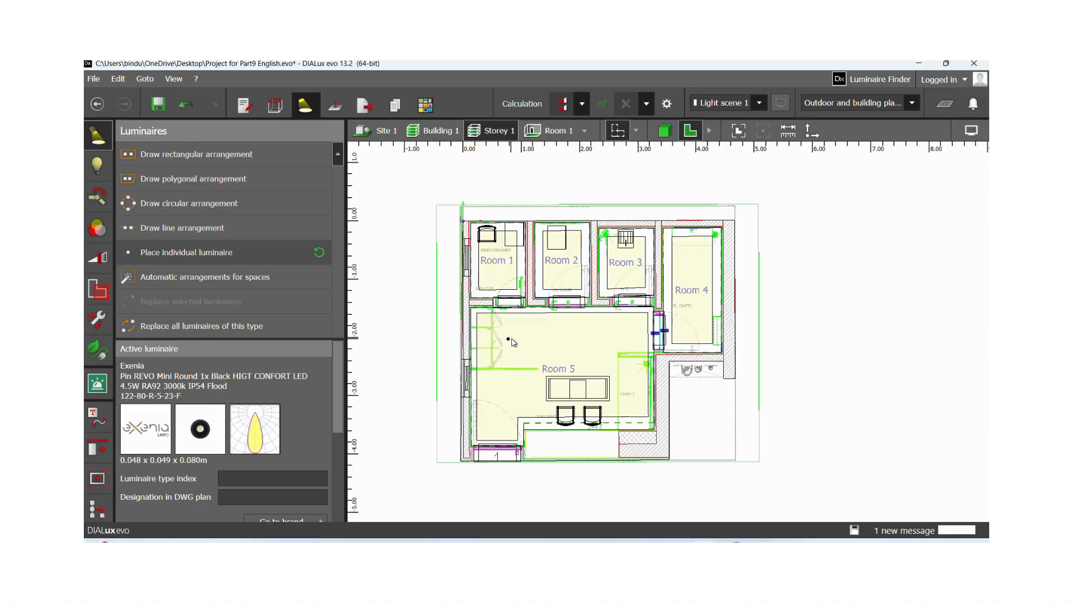
left_click_drag(336, 394, 361, 385)
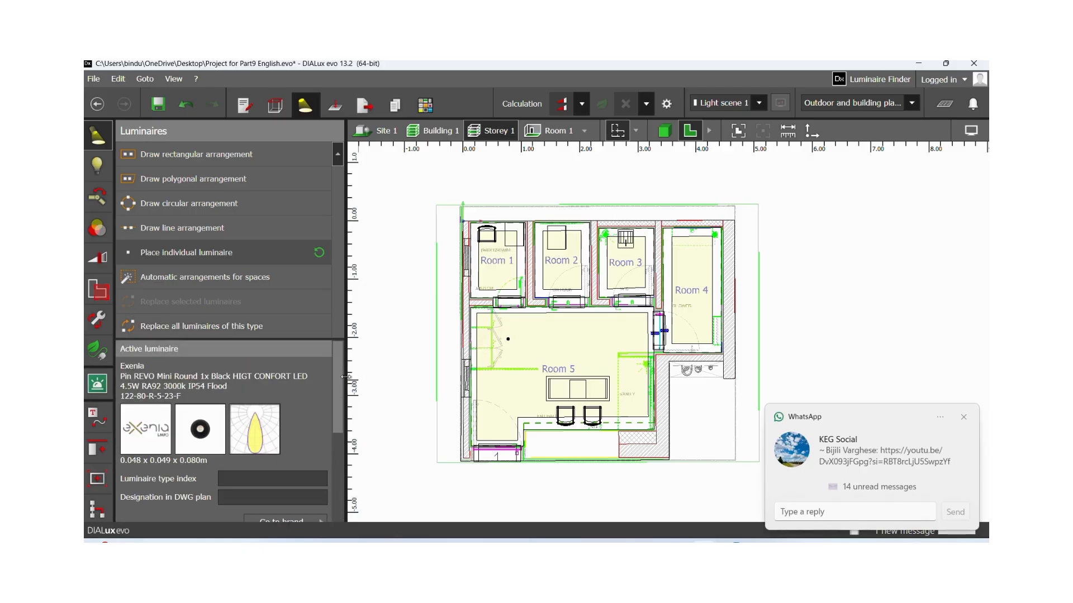
Delete the individually placed luminaire from Room 5
left_click(507, 339)
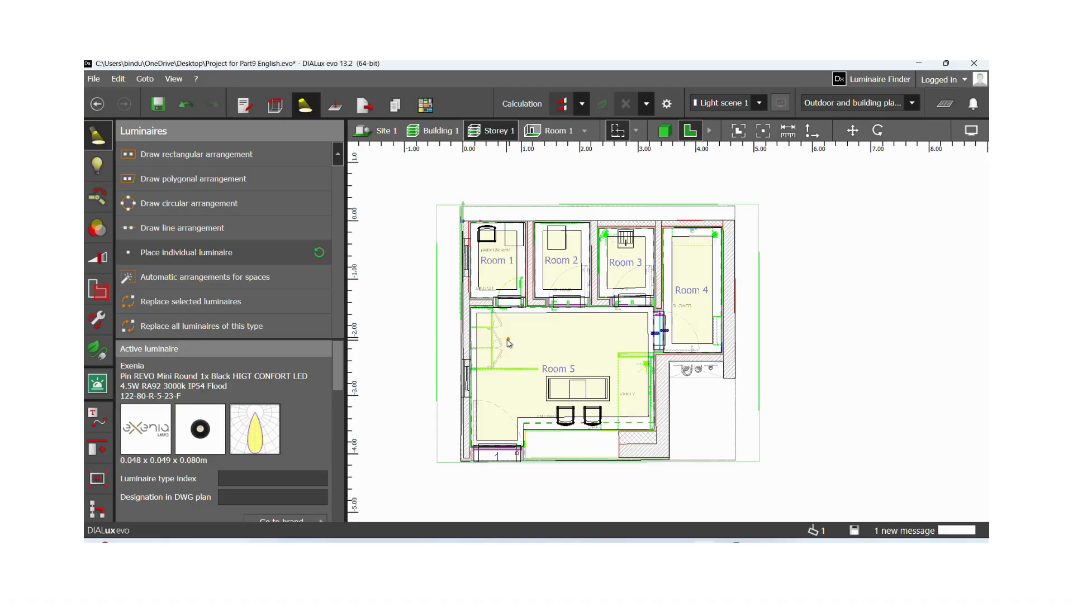
right_click(510, 343)
left_click(541, 329)
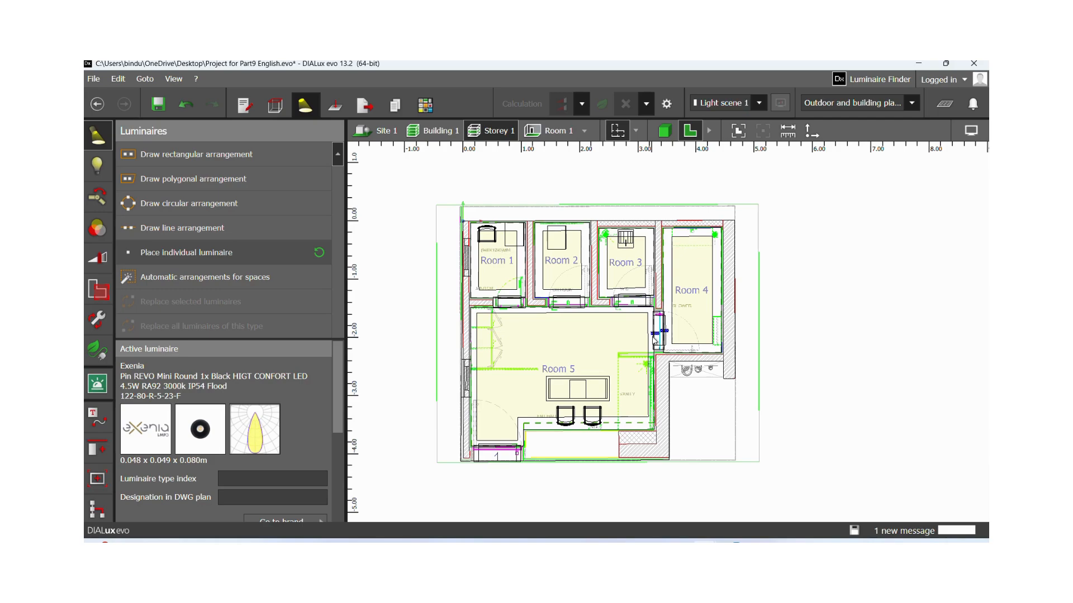
Draw a rectangular arrangement of Pin REVO Mini luminaires over Room 5, about 2.876 m wide and 1.750 m deep
left_click(156, 156)
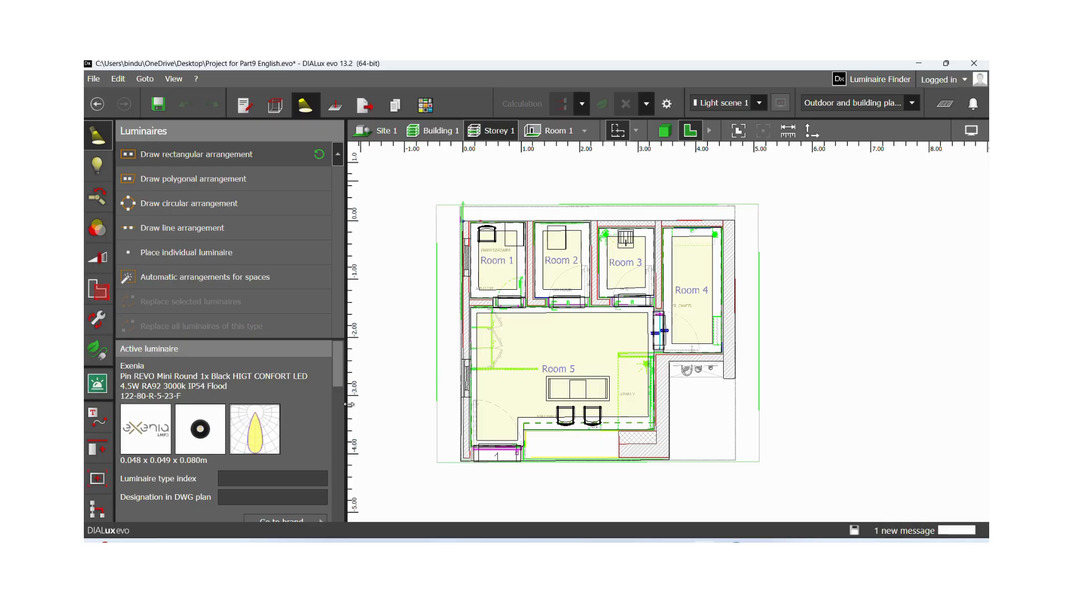
left_click(481, 315)
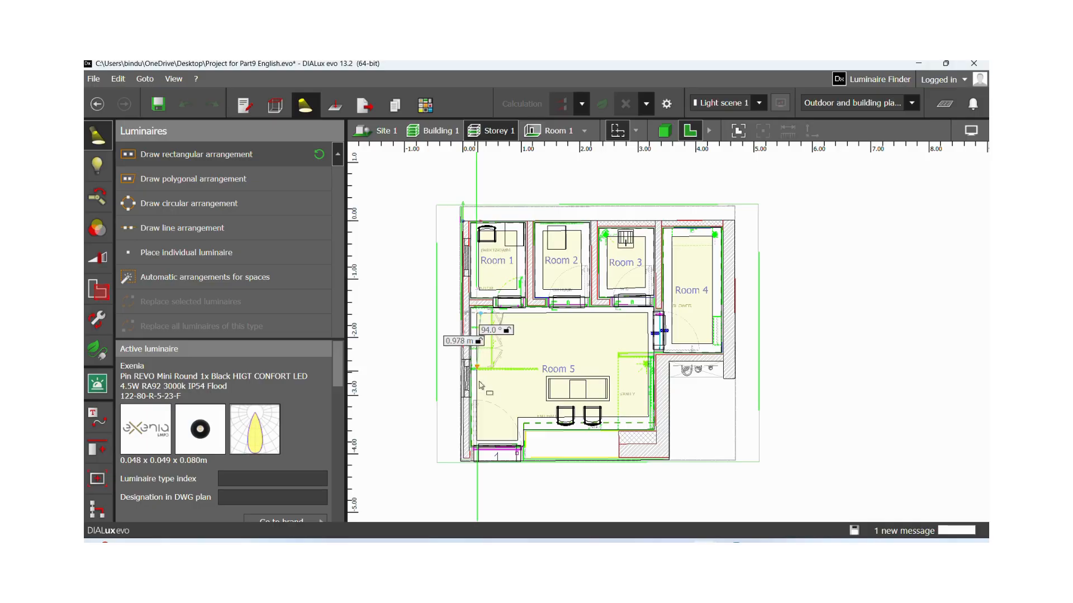
left_click(484, 420)
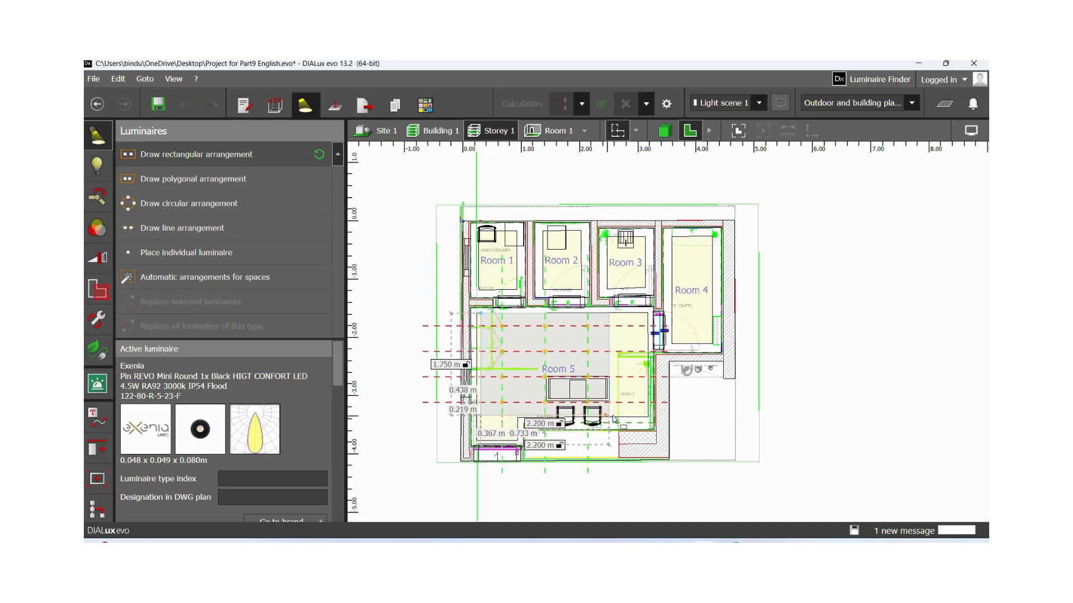
left_click(646, 416)
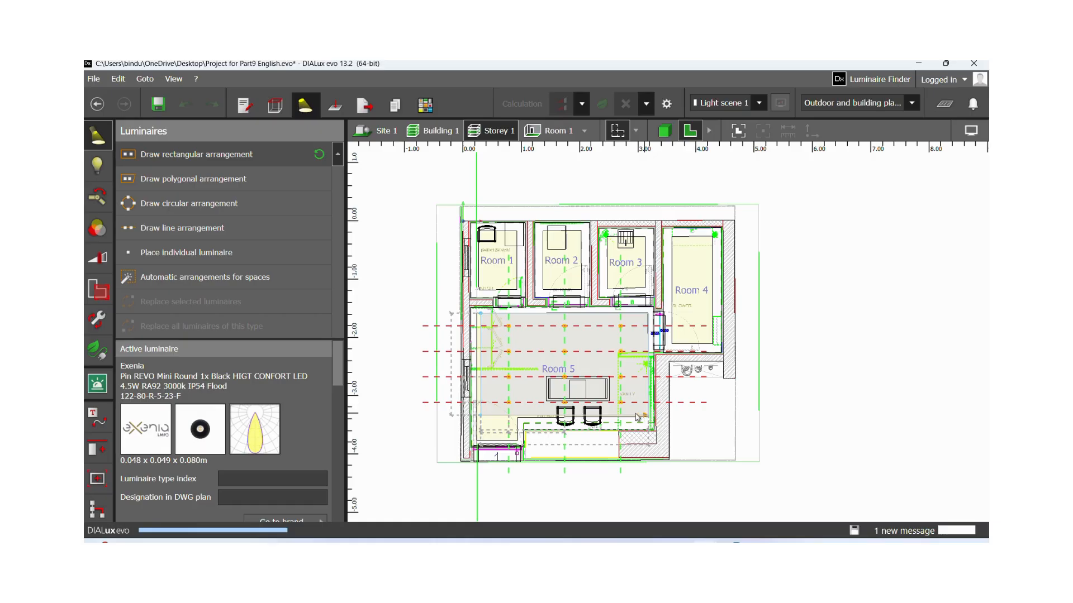
scroll(579, 369, "up", 2)
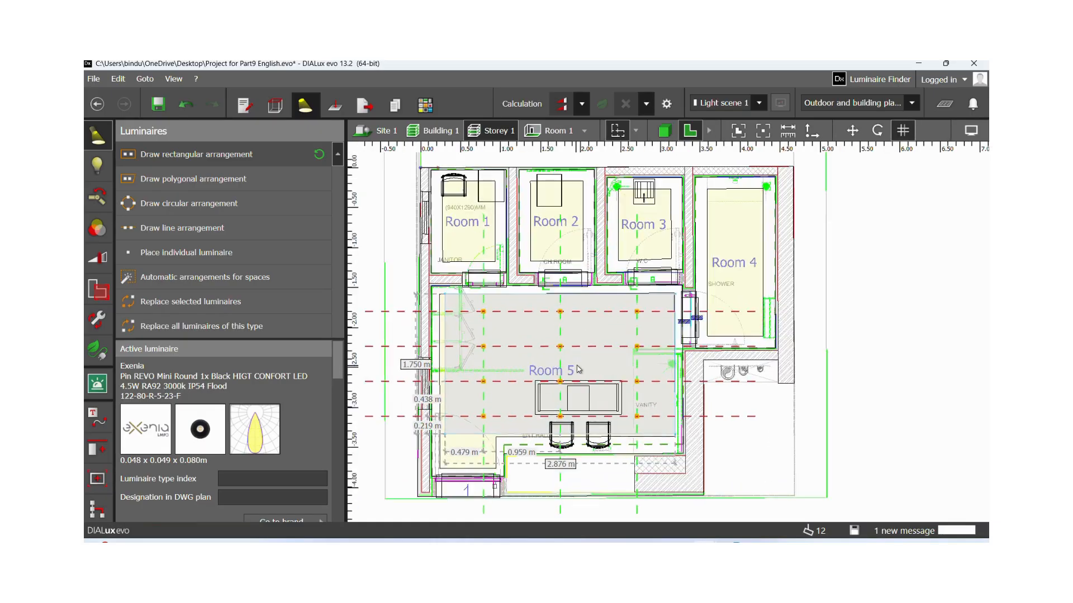
scroll(579, 369, "up", 1)
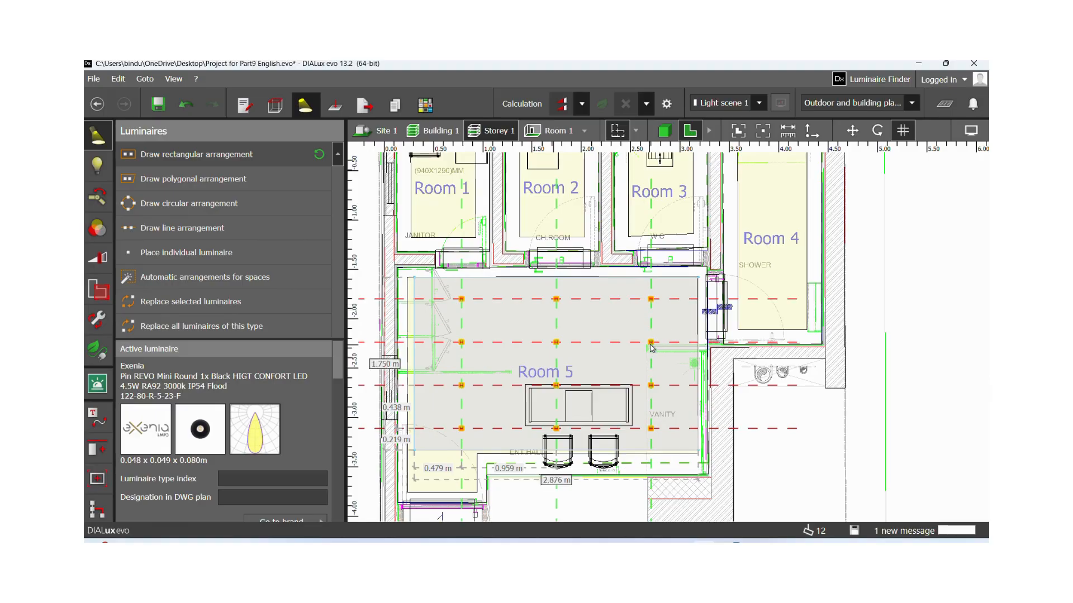
scroll(517, 411, "down", 3)
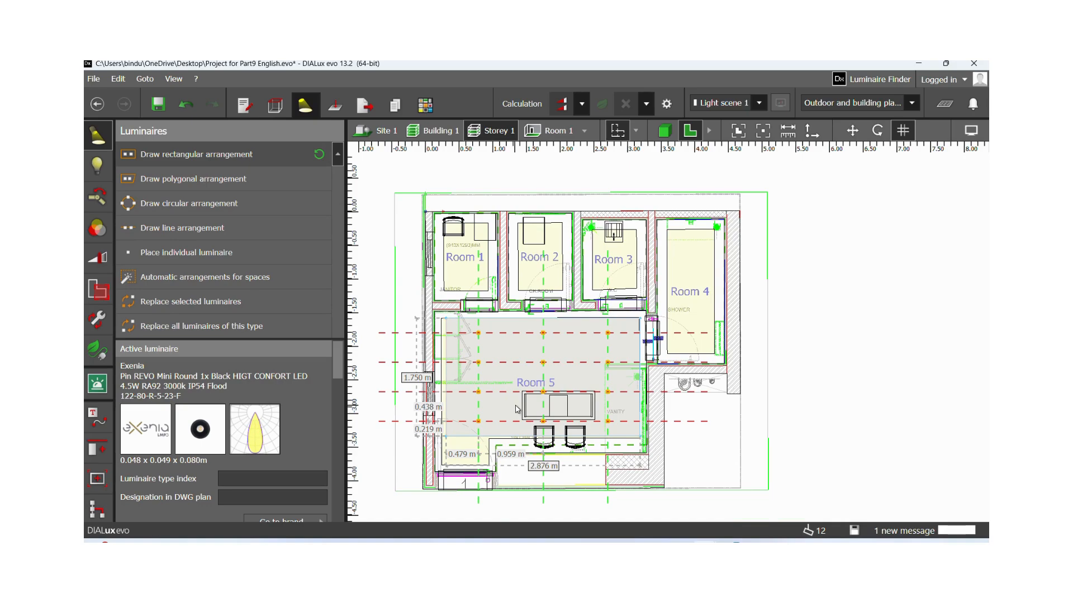
scroll(517, 411, "down", 1)
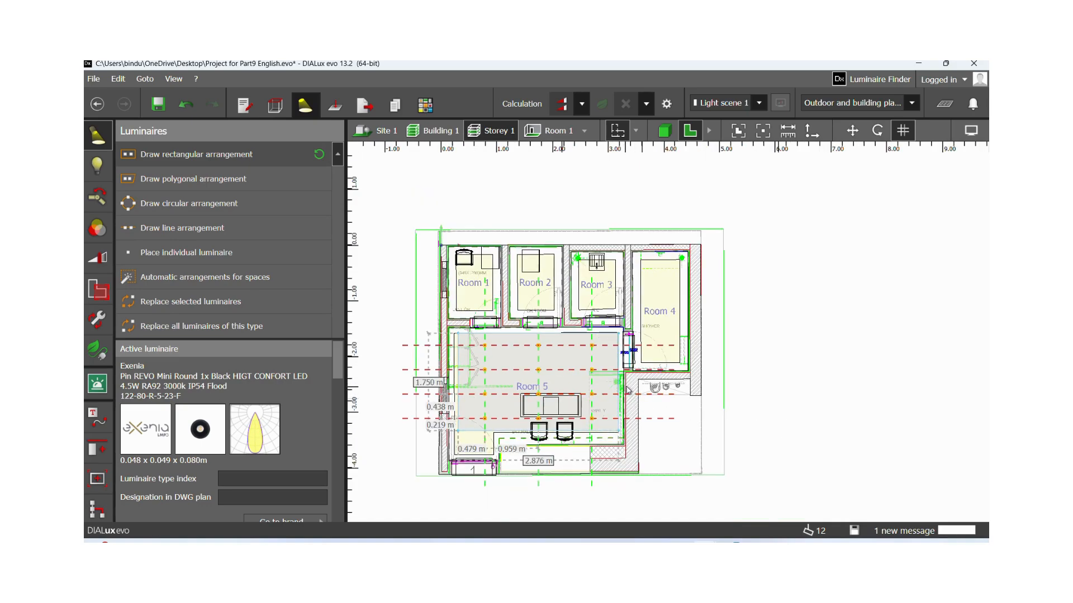
left_click(627, 390)
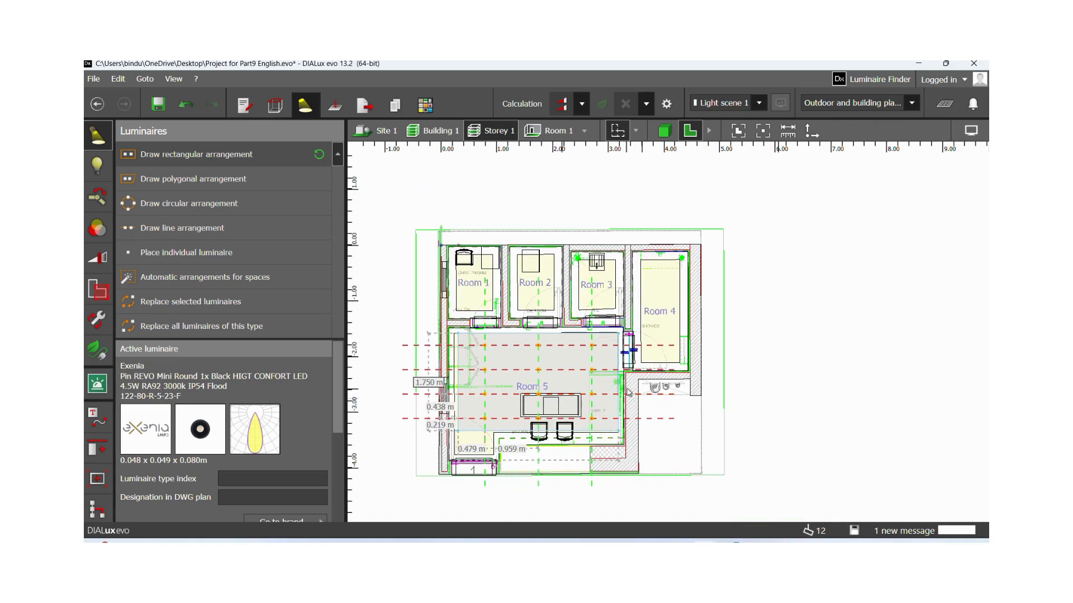
Widen Room 5's luminaire arrangement to about 3.792 m by extending its left and right edges beyond the walls
scroll(503, 380, "up", 2)
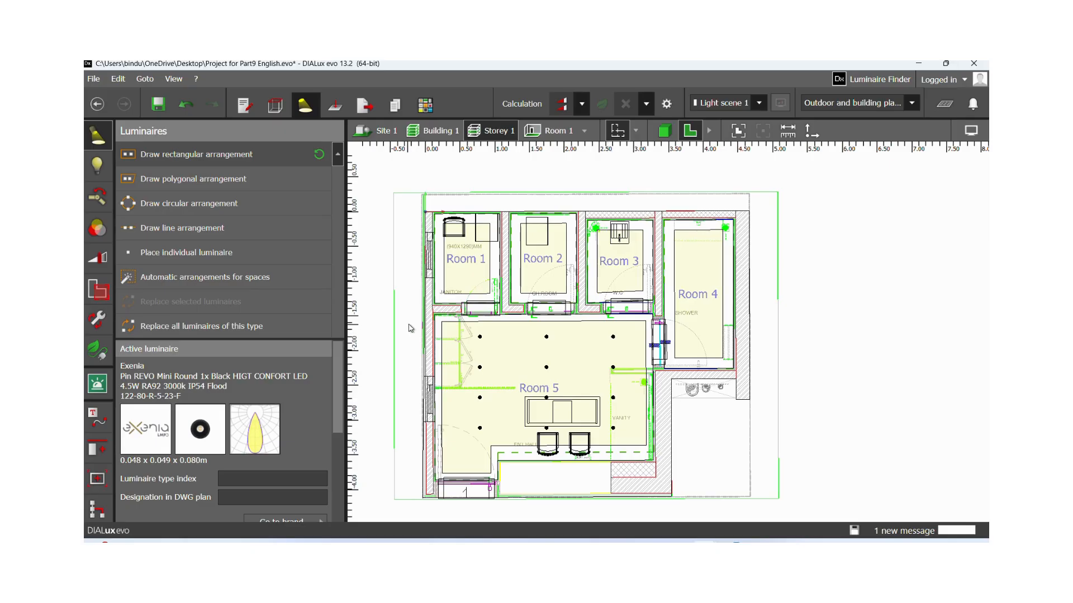
left_click_drag(410, 328, 666, 467)
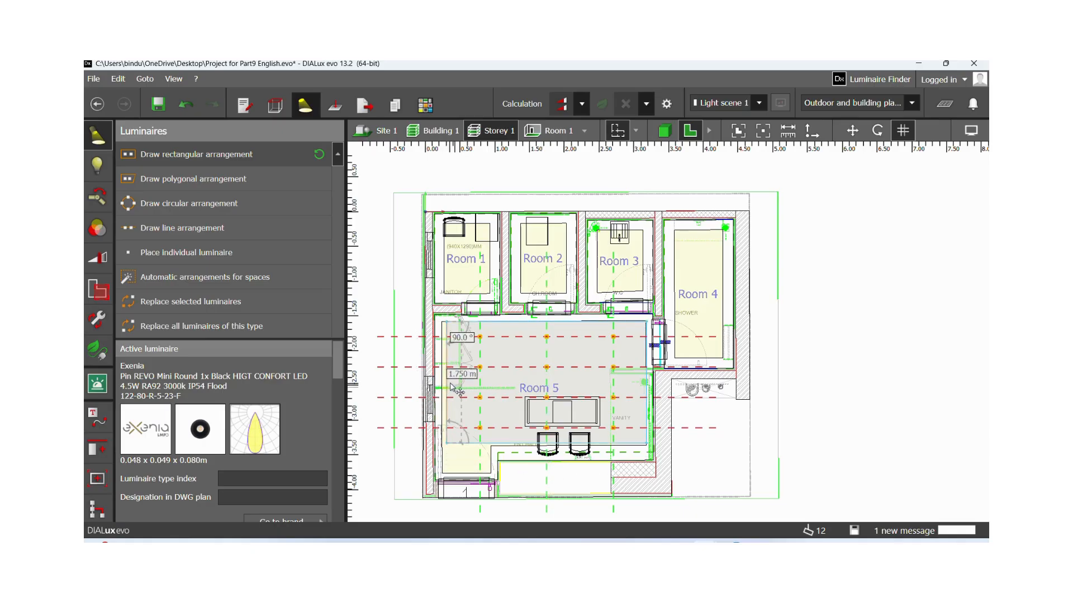
left_click_drag(456, 392, 417, 388)
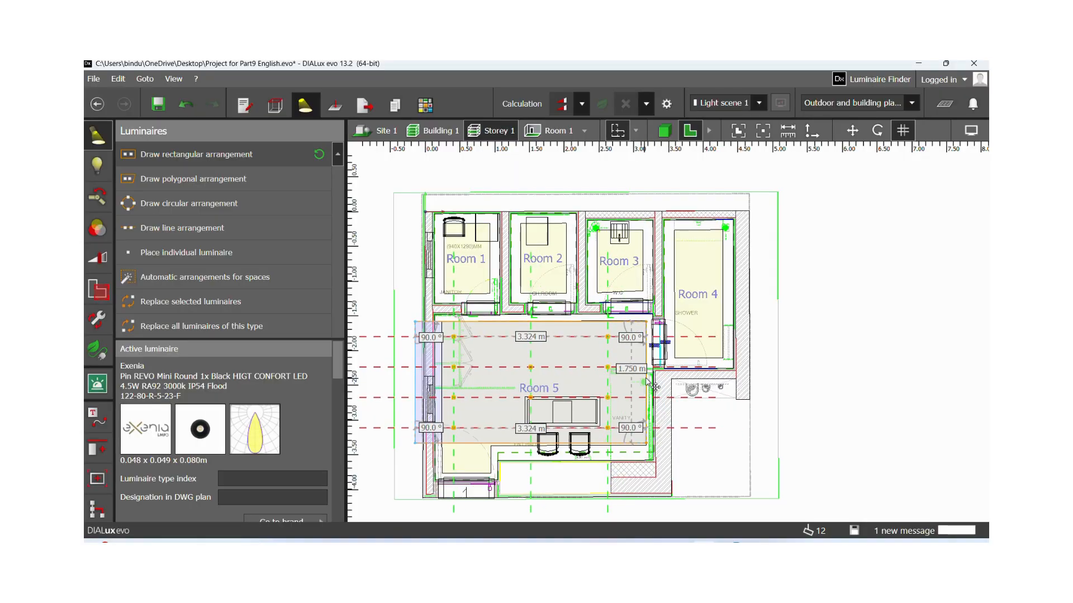
left_click_drag(651, 386, 683, 387)
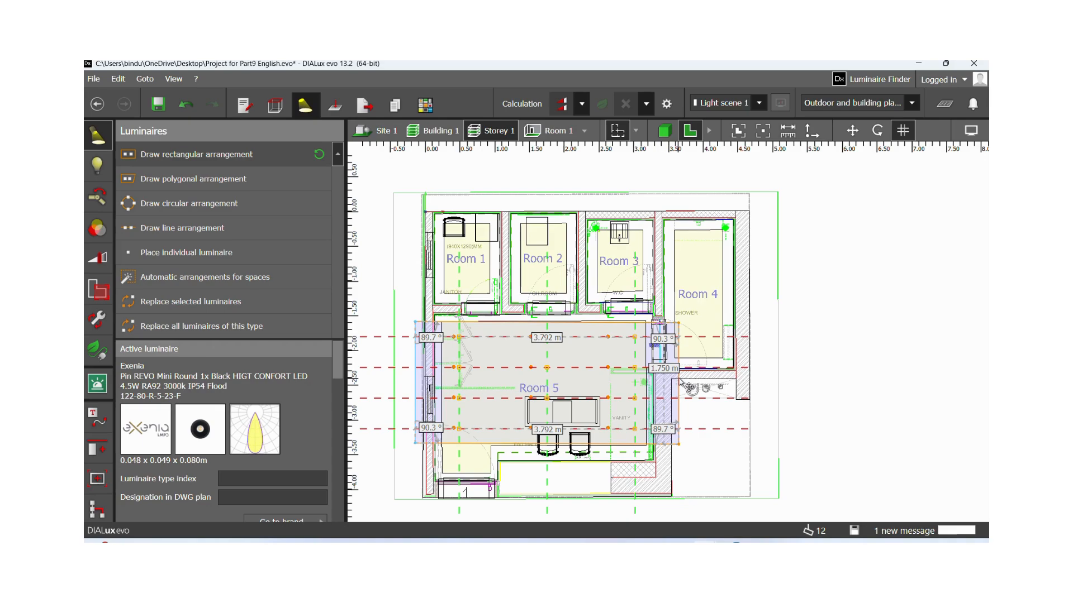
left_click(886, 421)
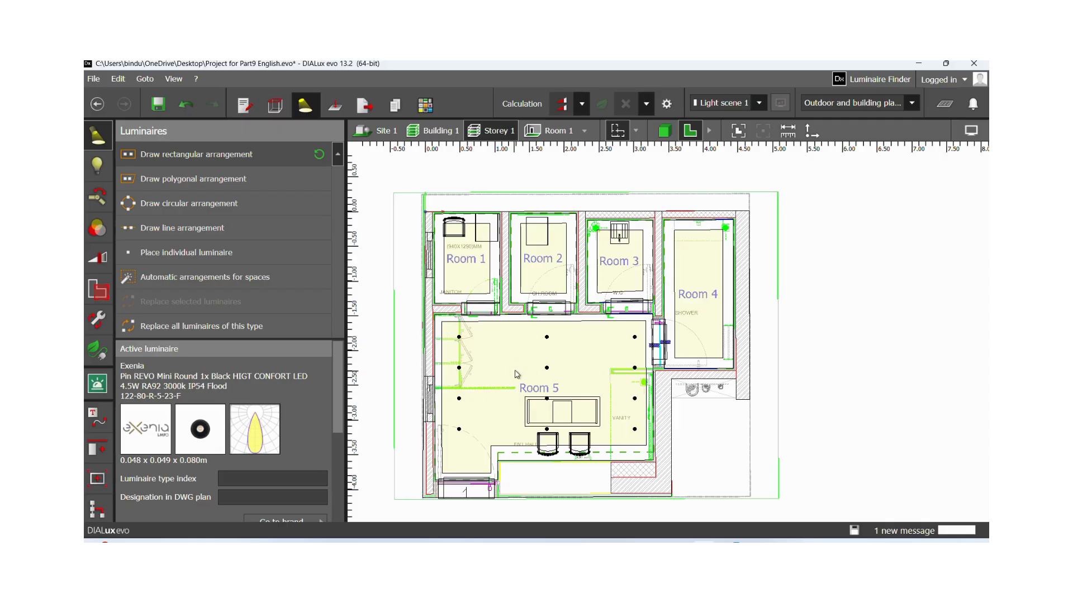
scroll(515, 376, "down", 1)
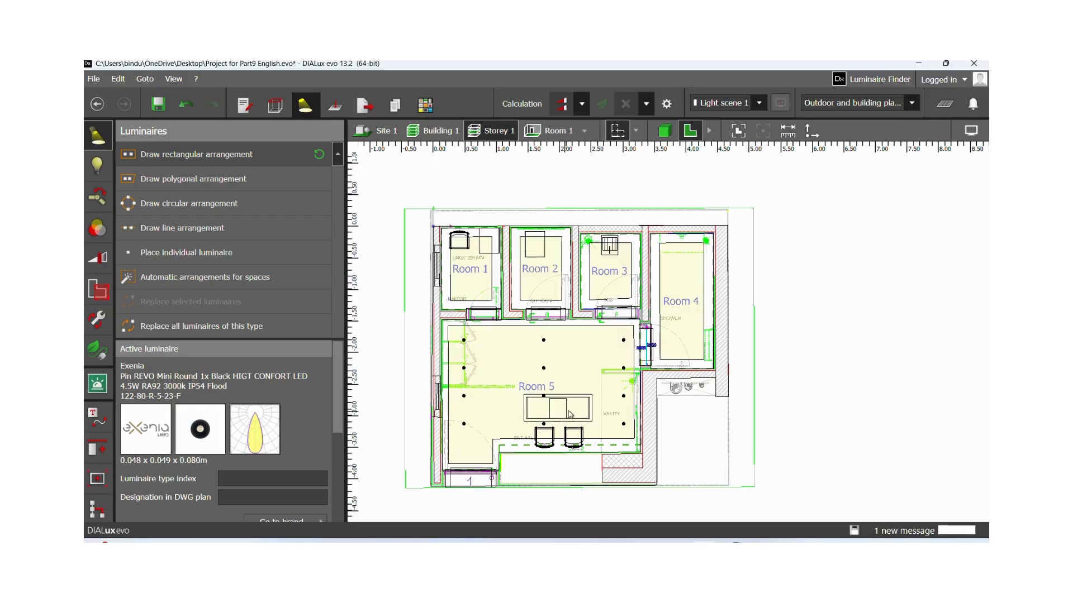
scroll(565, 410, "down", 1)
scroll(566, 411, "down", 1)
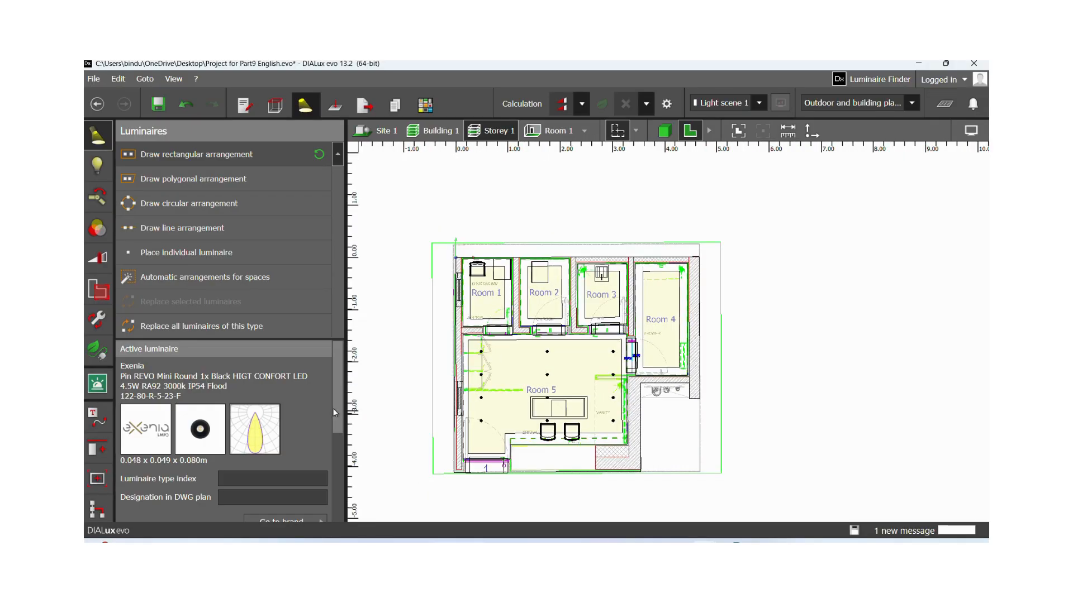
left_click_drag(337, 410, 325, 513)
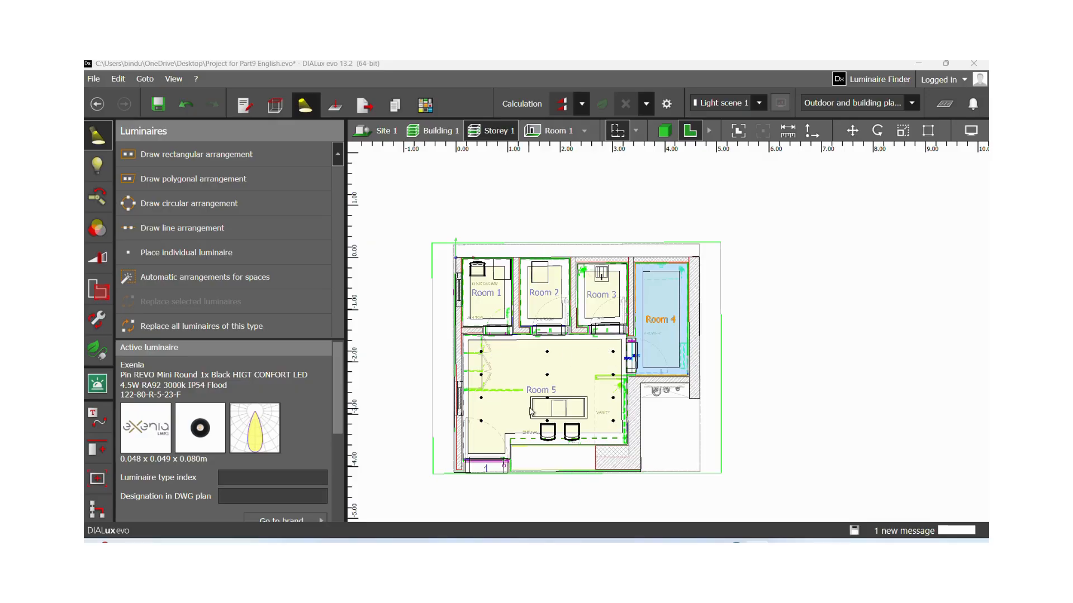
scroll(531, 412, "up", 2)
middle_click_drag(531, 412, 548, 376)
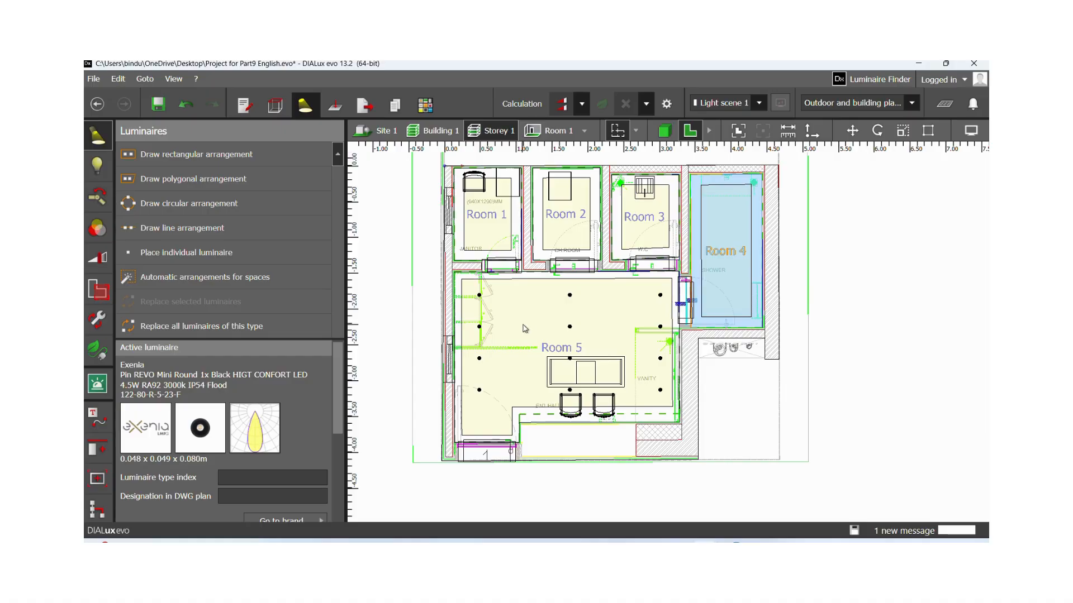
key("Escape")
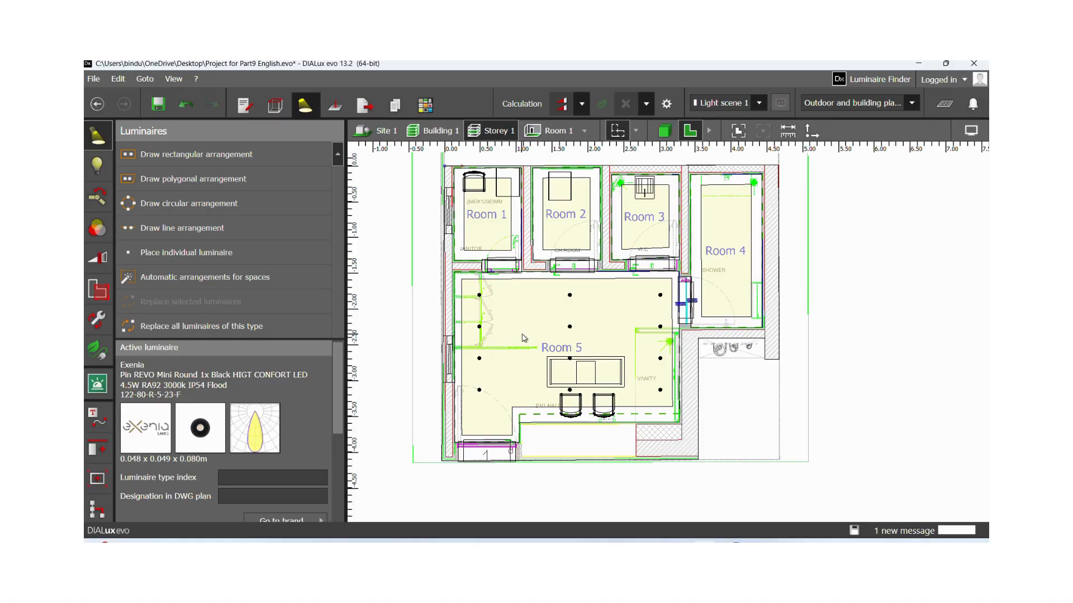
Set the height of Room 5's working plane to 0.8 m in its space properties
left_click(97, 295)
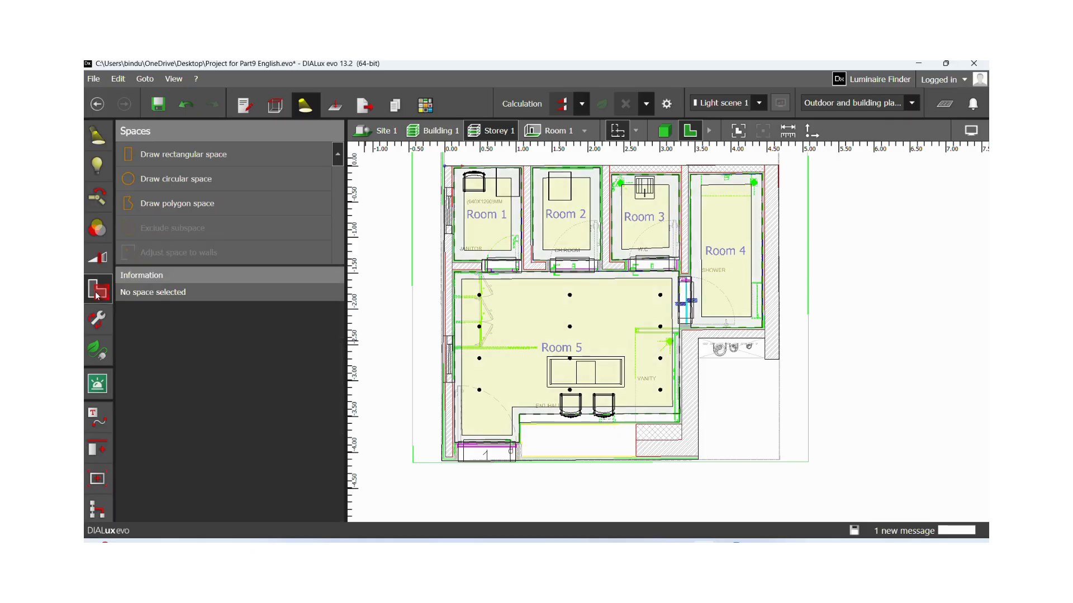
left_click(535, 327)
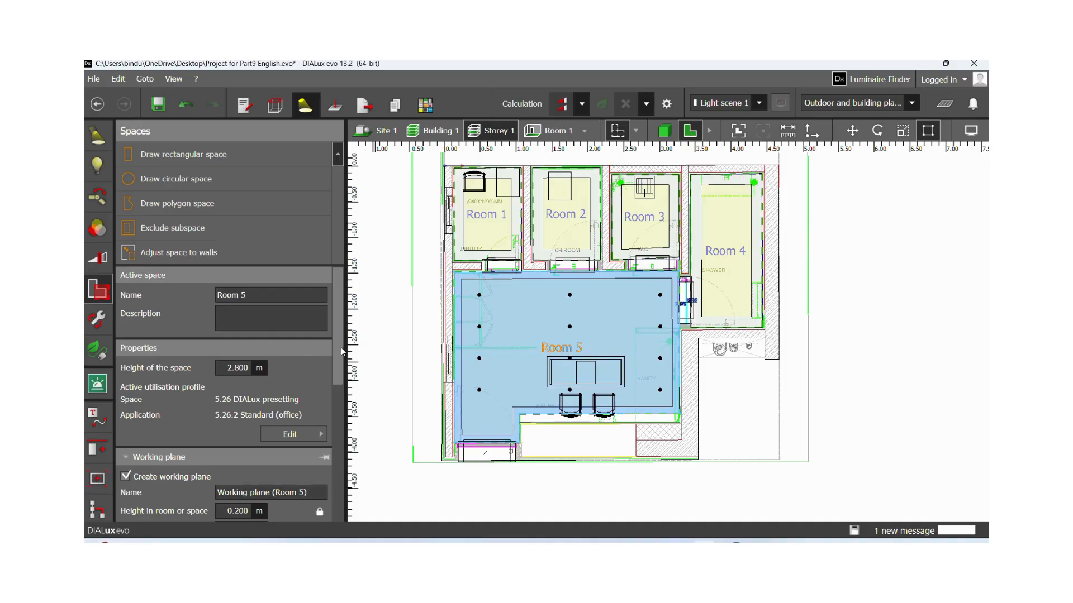
left_click_drag(337, 351, 327, 445)
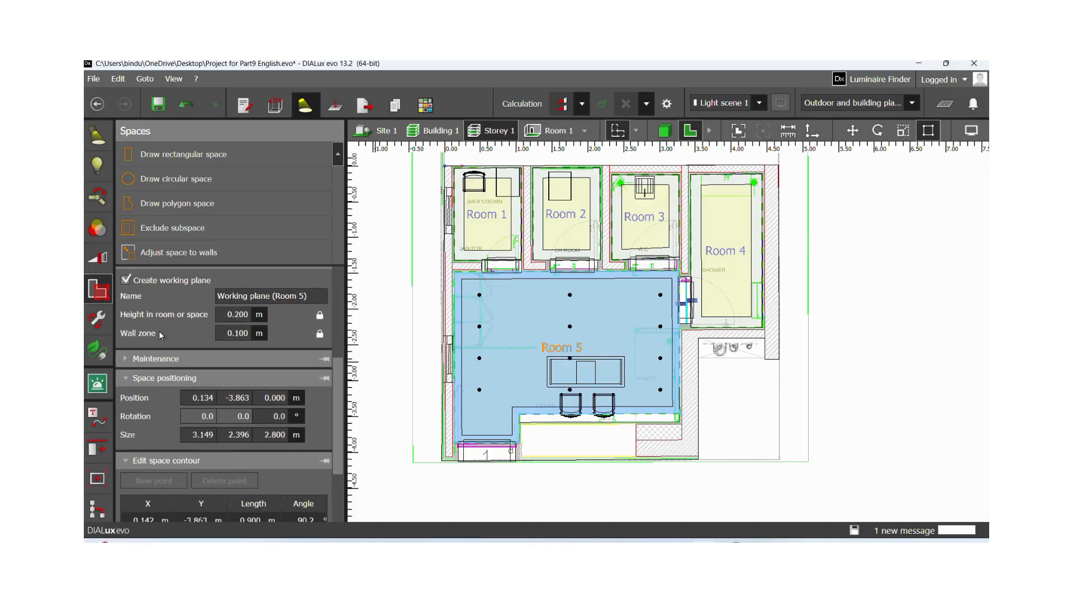
left_click(237, 316)
double_click(247, 316)
key("BackSpace")
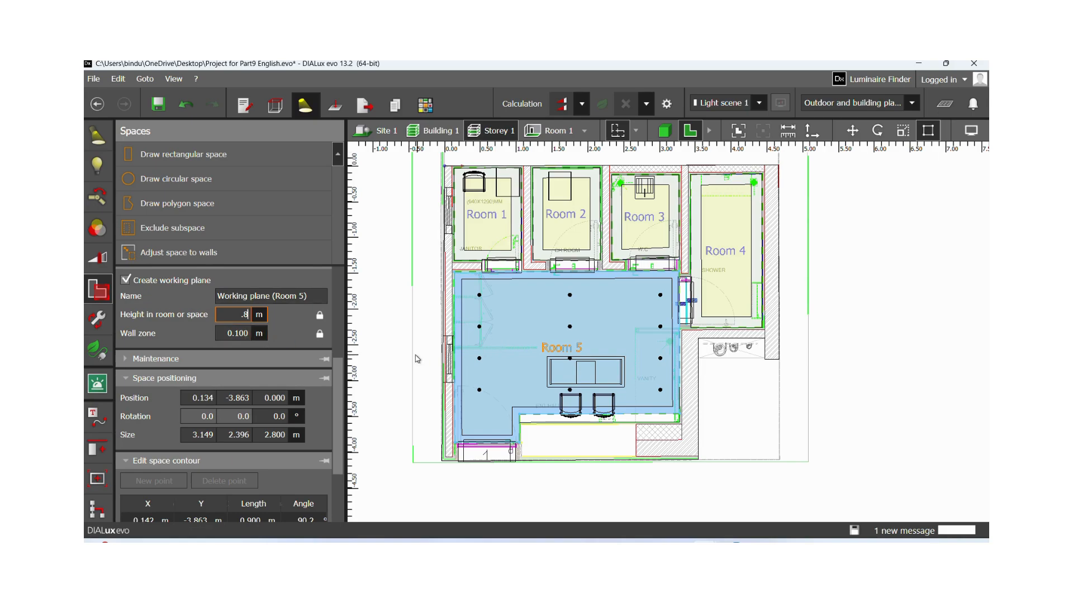
left_click(244, 333)
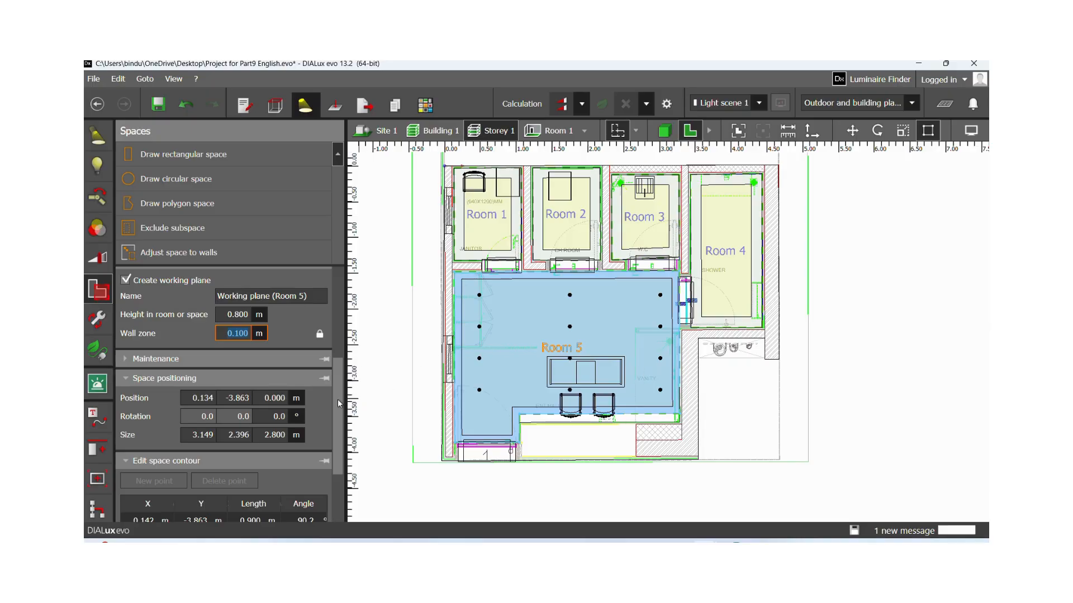
Review Room 5's space positioning, contour points, utilisation profile and working plane settings, and deselect the room
left_click_drag(336, 396, 335, 439)
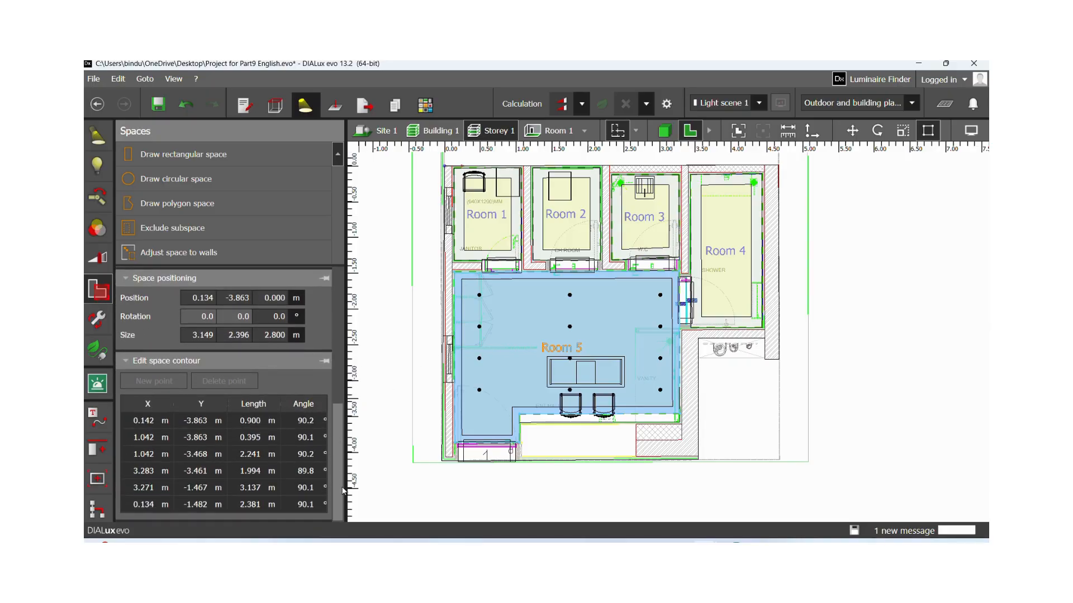
mouse_move(346, 479)
left_mouse_down()
mouse_move(350, 414)
mouse_move(350, 467)
left_mouse_up()
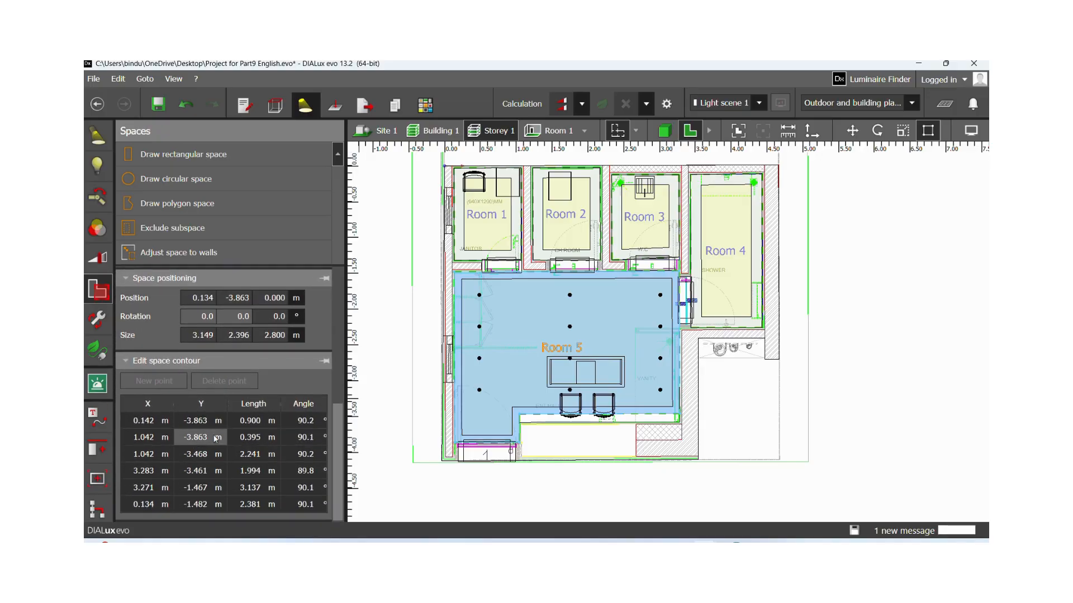
left_click_drag(343, 424, 337, 384)
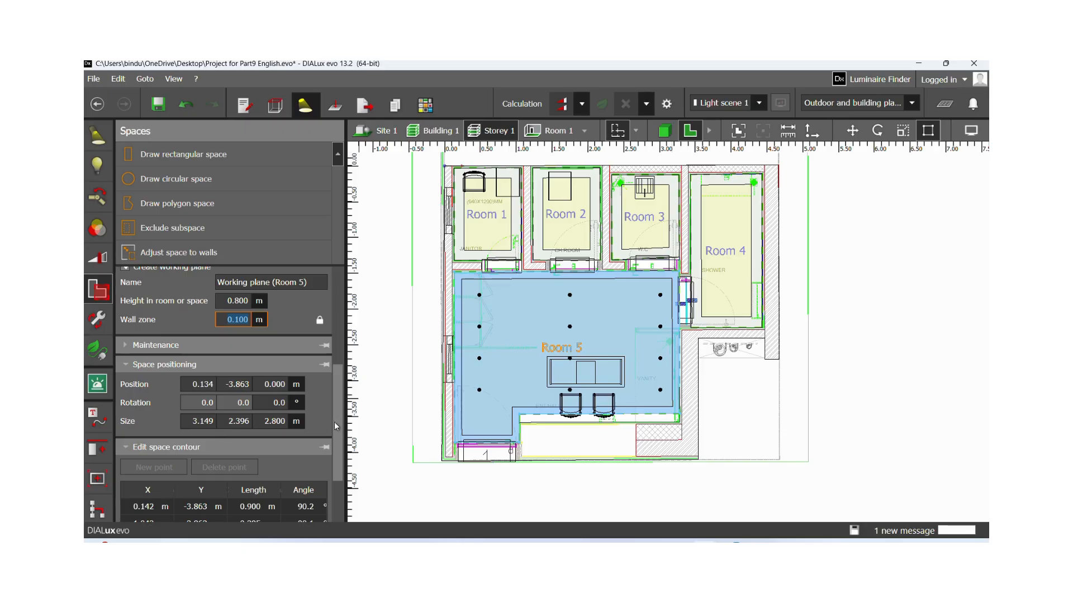
left_click_drag(336, 427, 343, 369)
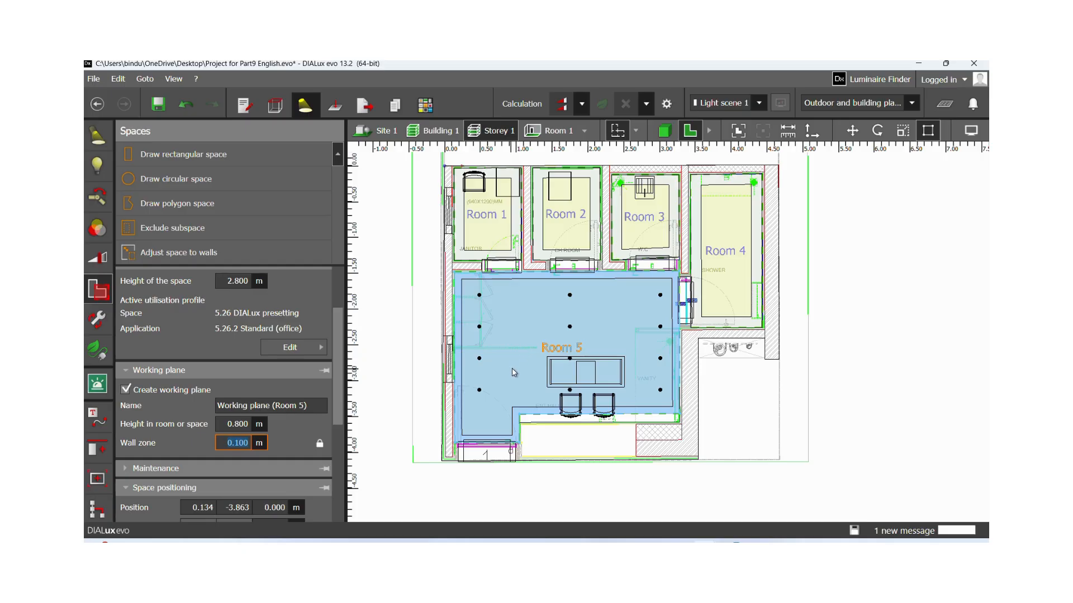
left_click(563, 447)
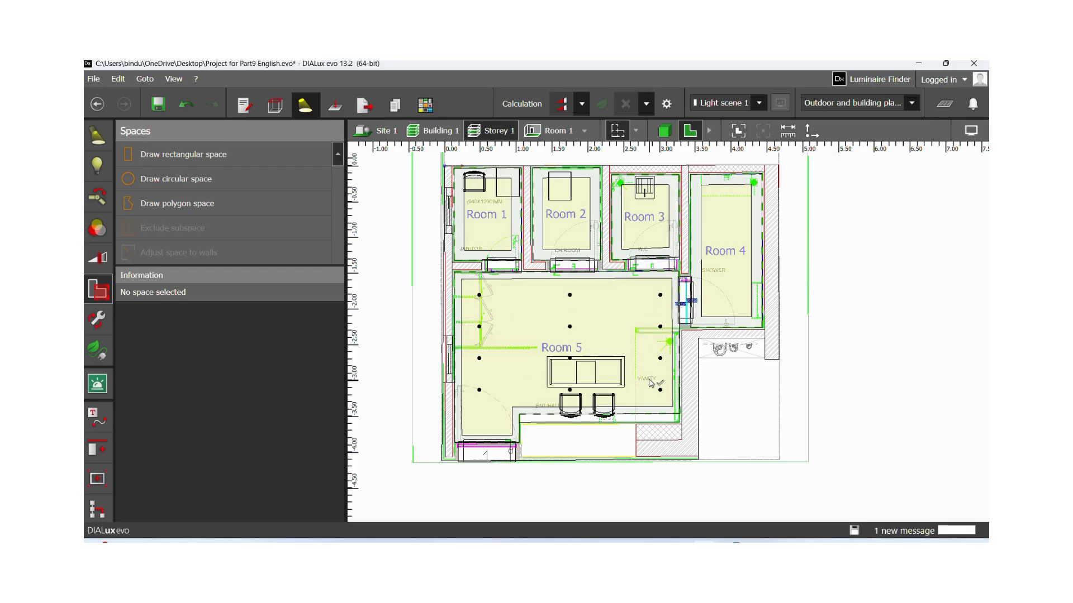
Return to the luminaire settings and examine the active luminaire's photometric data
scroll(500, 391, "down", 3)
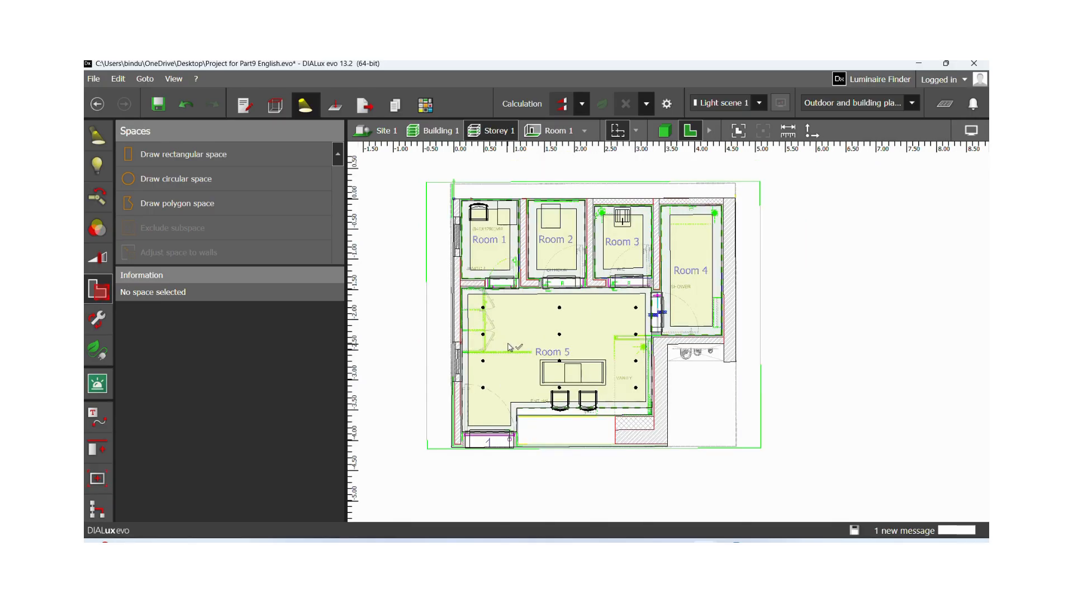
left_click(97, 137)
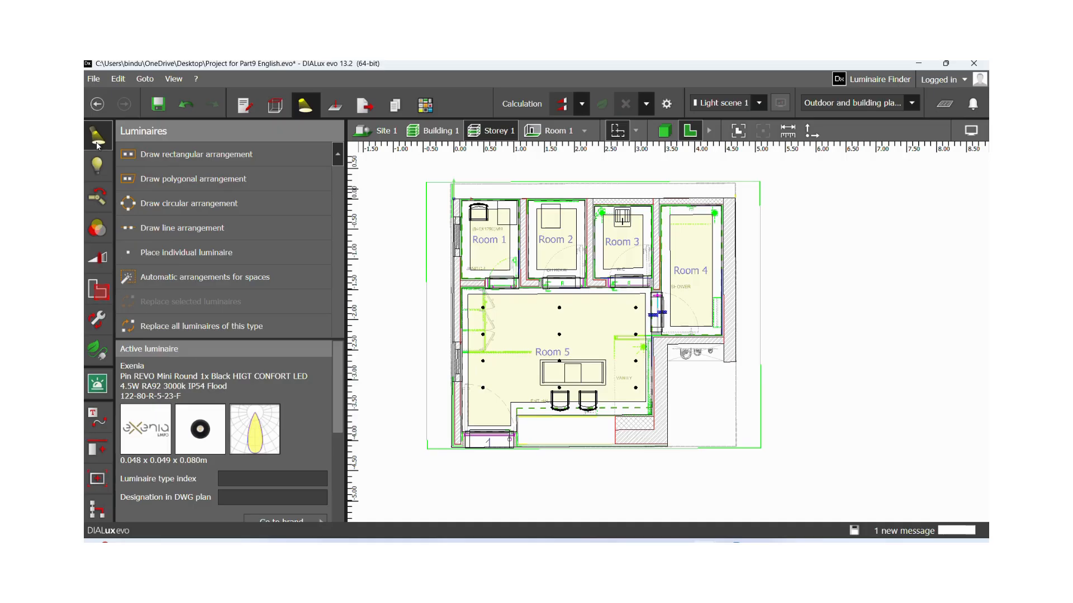
left_click_drag(335, 390, 337, 478)
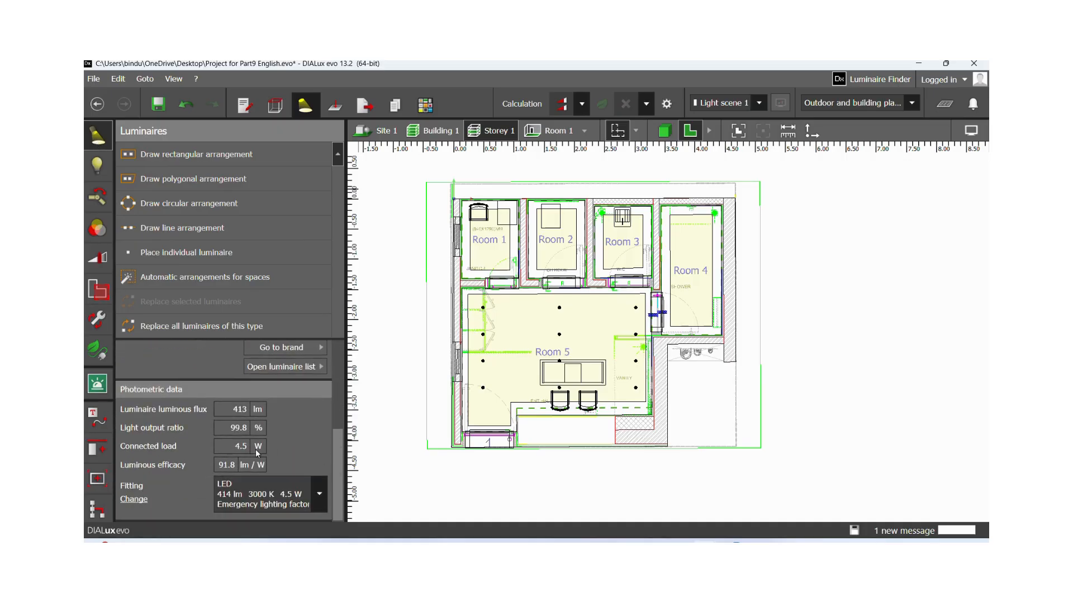